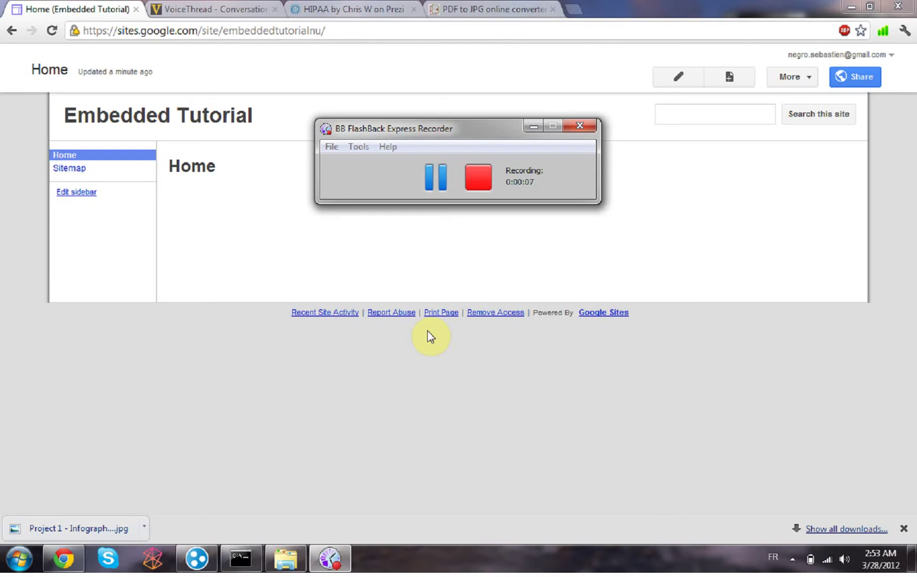
# Copy the HIPAA VoiceThread's embed code from its gear-menu Embed dialog, then close the dialog
pyautogui.click(367, 252)
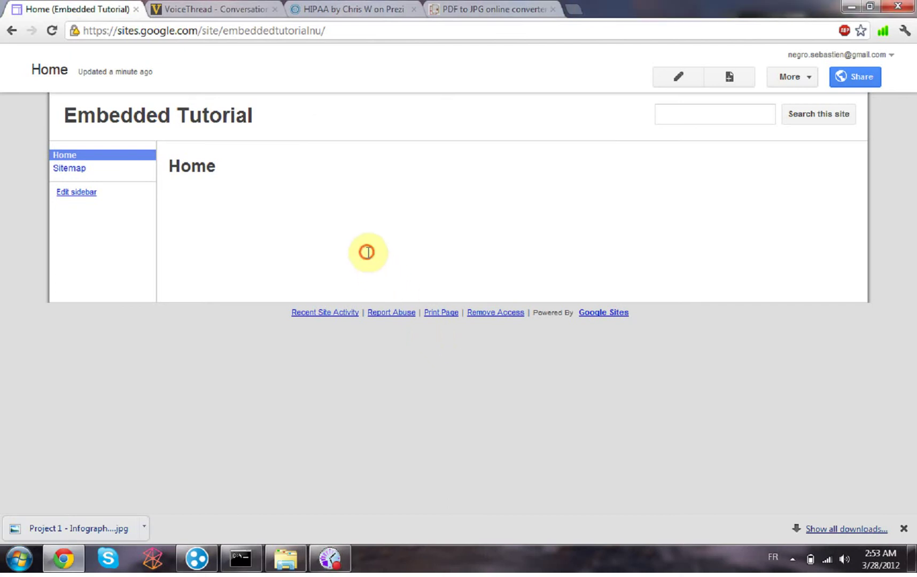
pyautogui.click(237, 7)
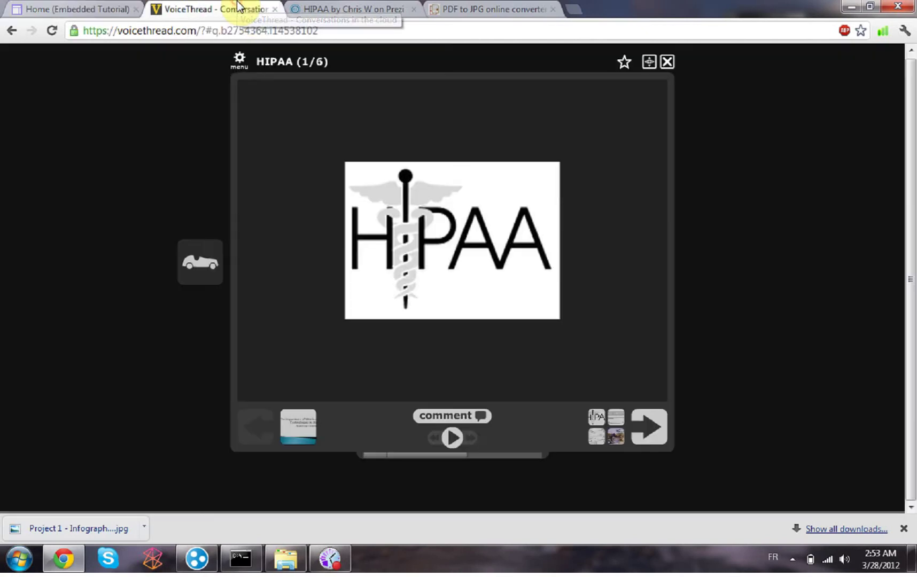
pyautogui.click(239, 67)
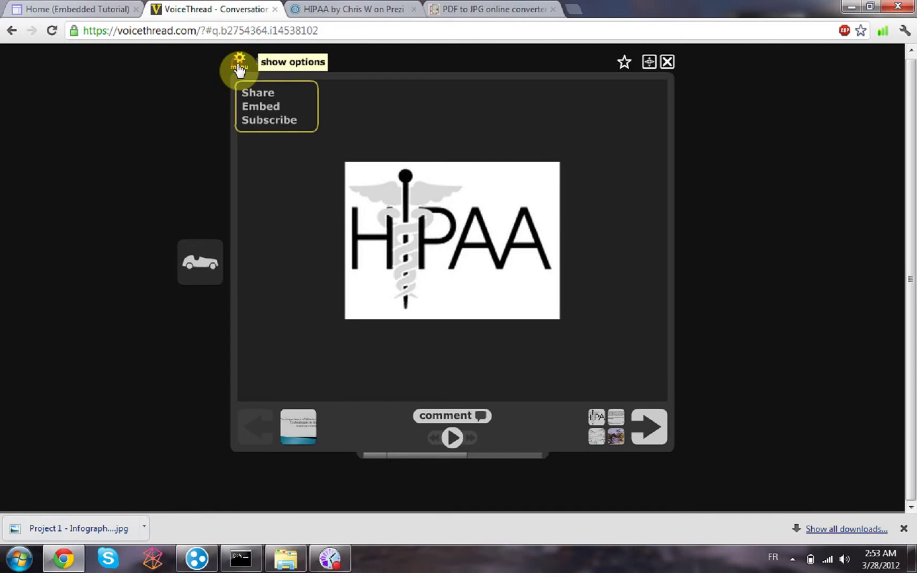
pyautogui.click(251, 107)
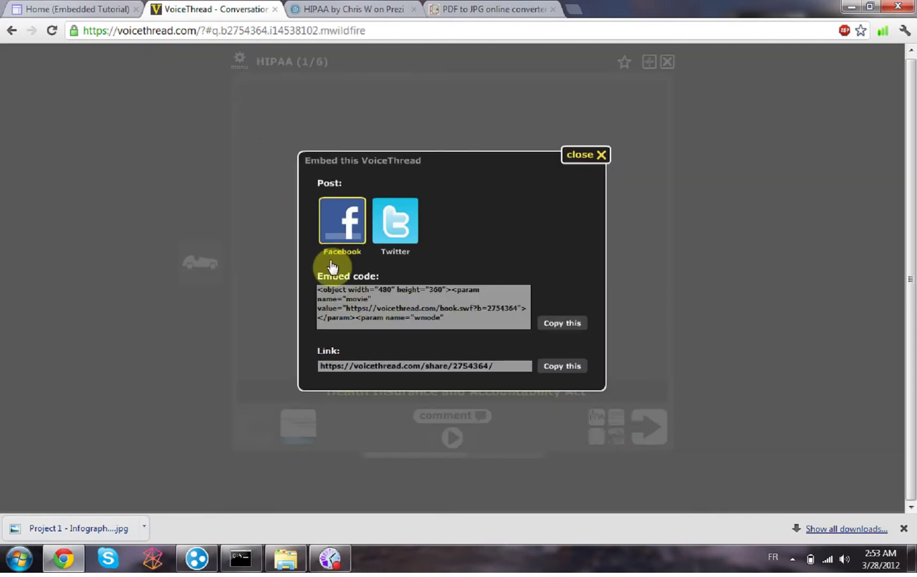
pyautogui.click(369, 308)
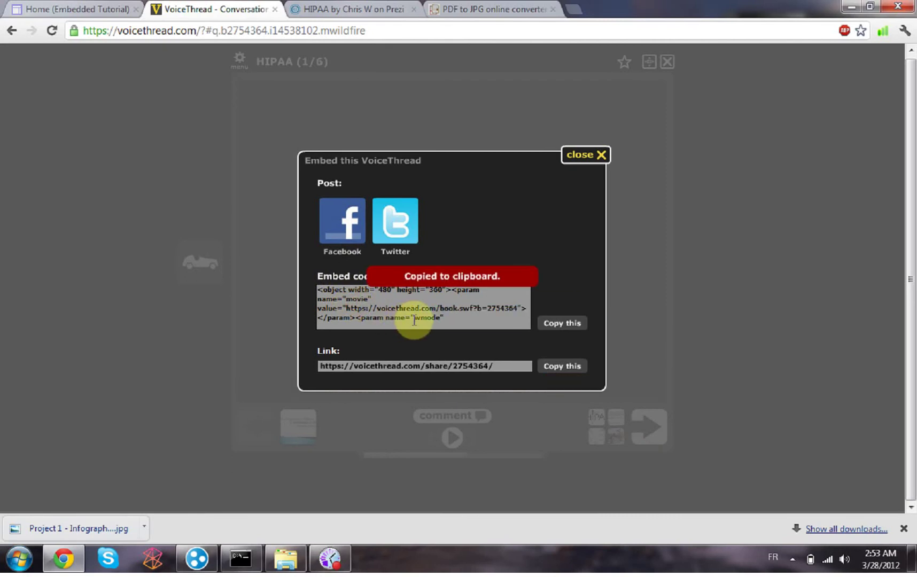
pyautogui.click(568, 331)
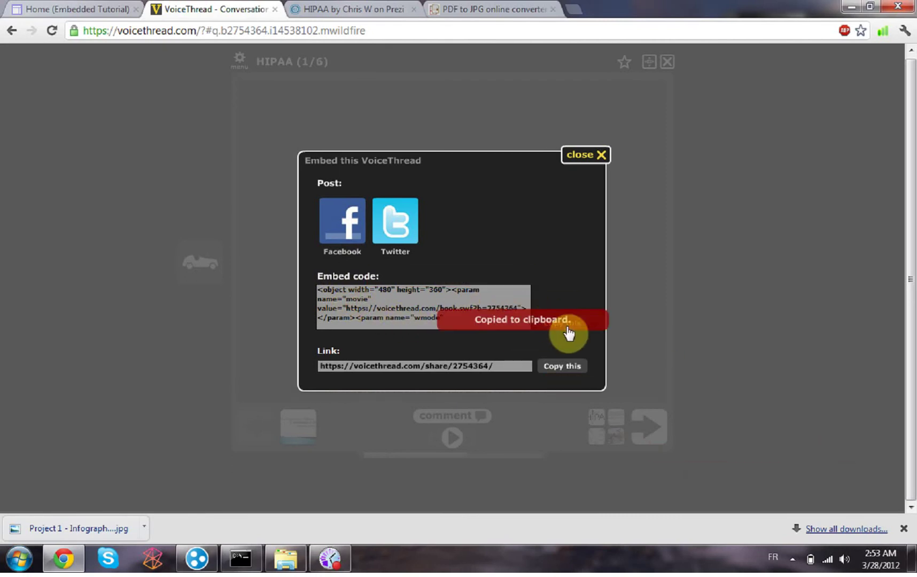
pyautogui.click(591, 160)
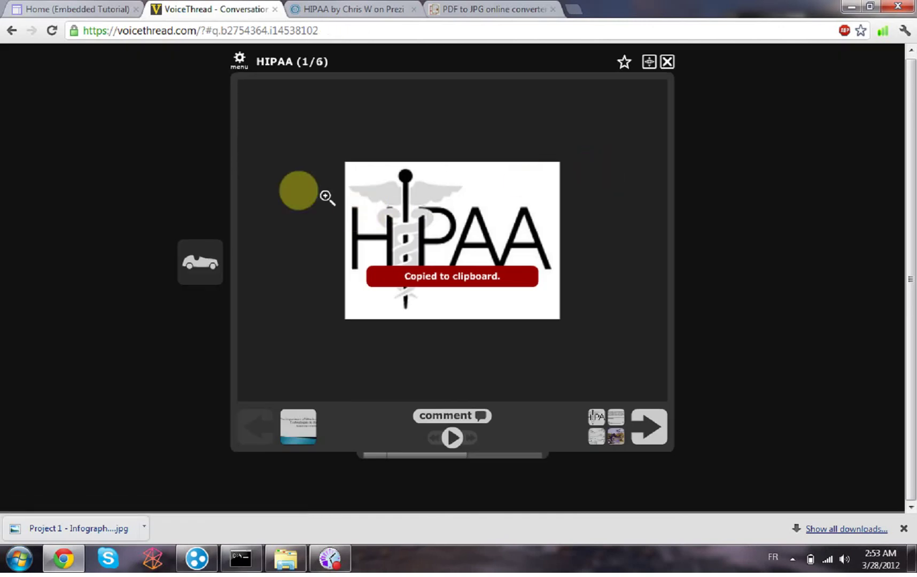
# Paste the VoiceThread embed code (width 480) into the Home page's HTML source and apply it
pyautogui.click(104, 8)
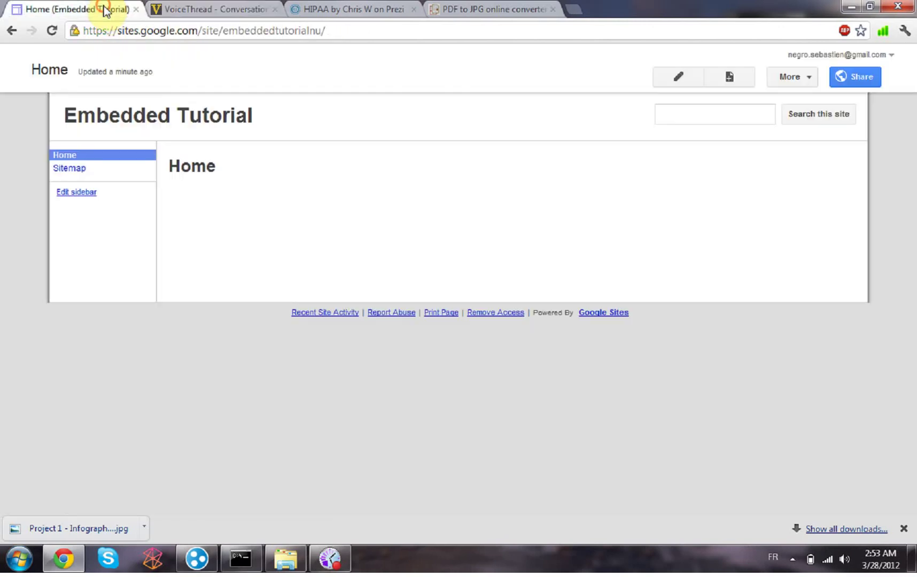
pyautogui.click(679, 78)
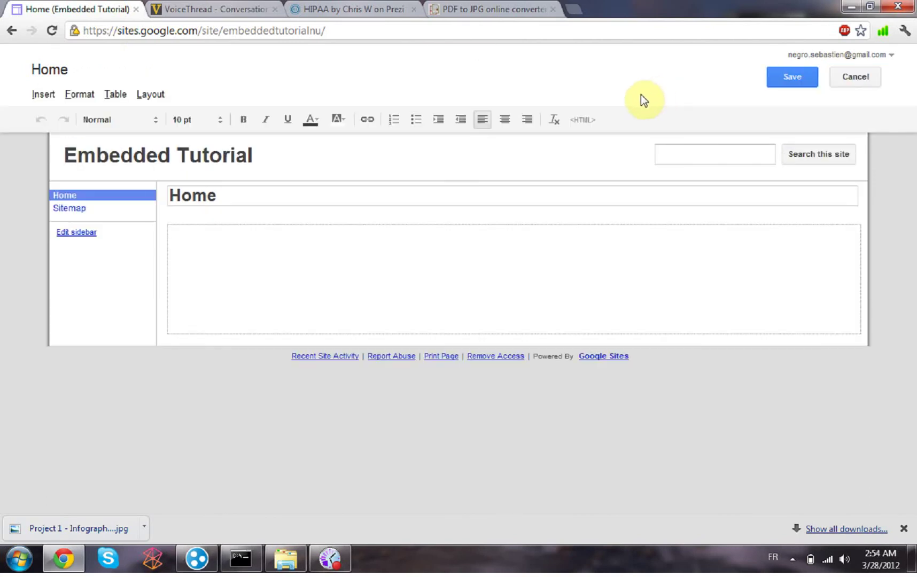
pyautogui.click(588, 121)
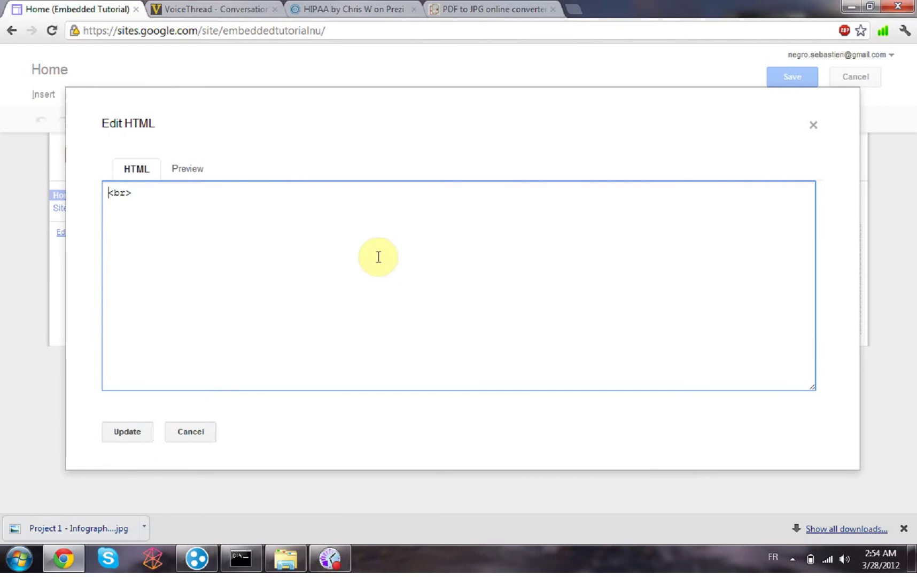
pyautogui.hotkey('ctrl', 'v')
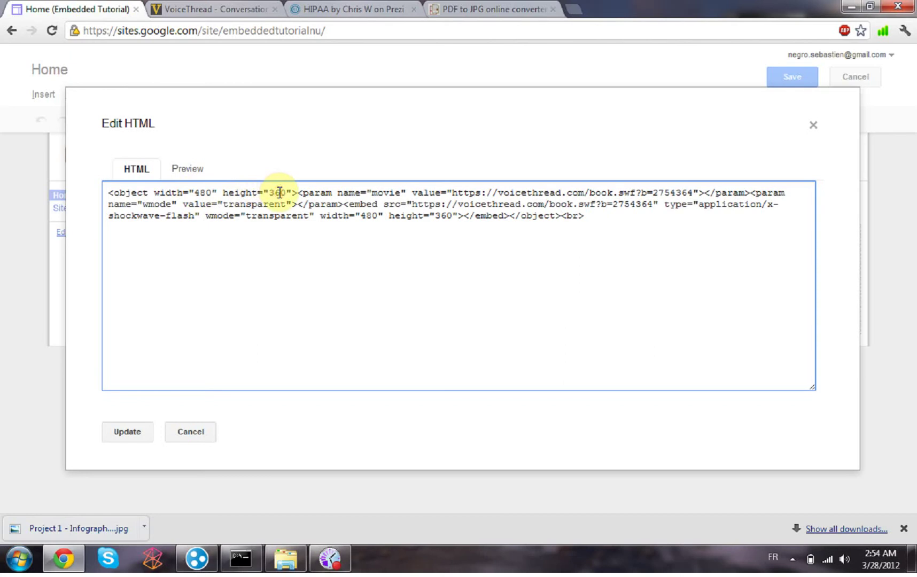
pyautogui.click(196, 192)
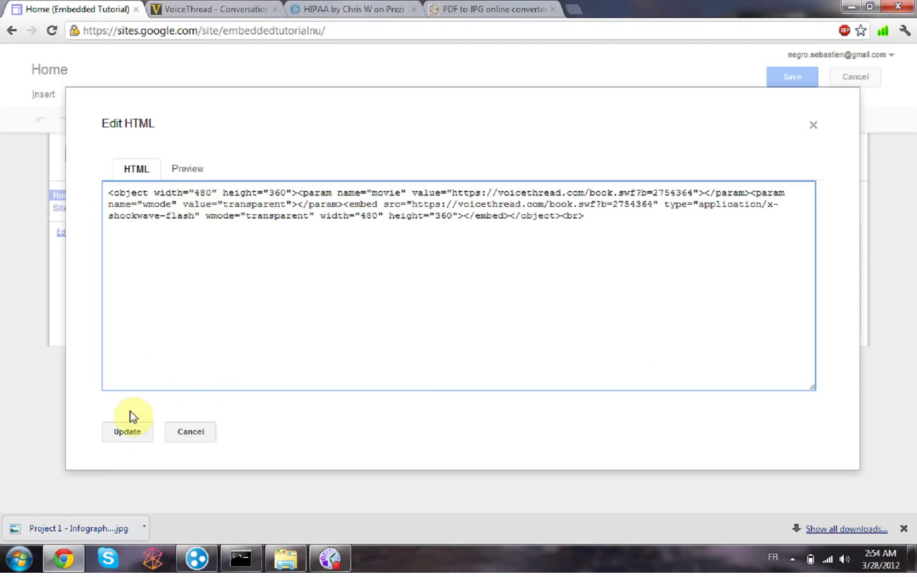
pyautogui.click(126, 432)
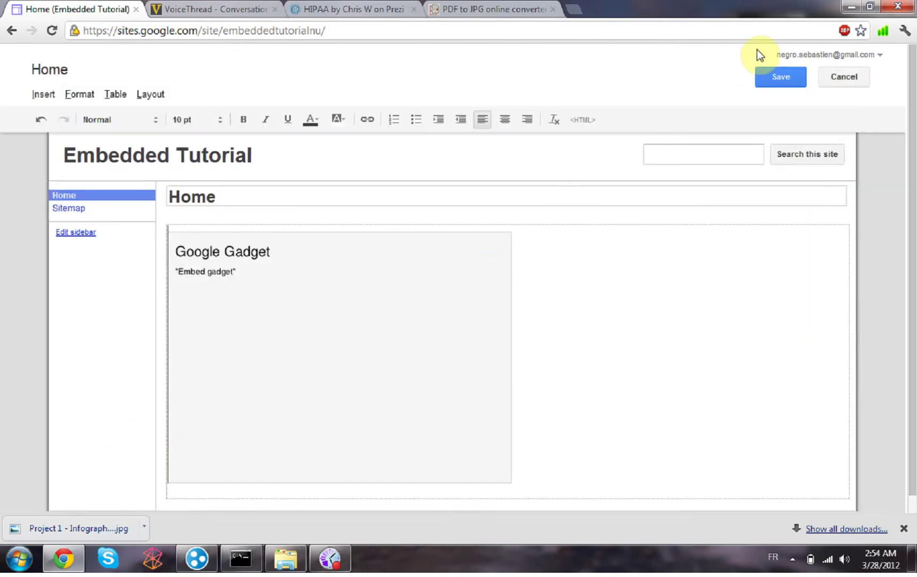
# Save the Home page, then play and pause the embedded VoiceThread to test it
pyautogui.click(768, 76)
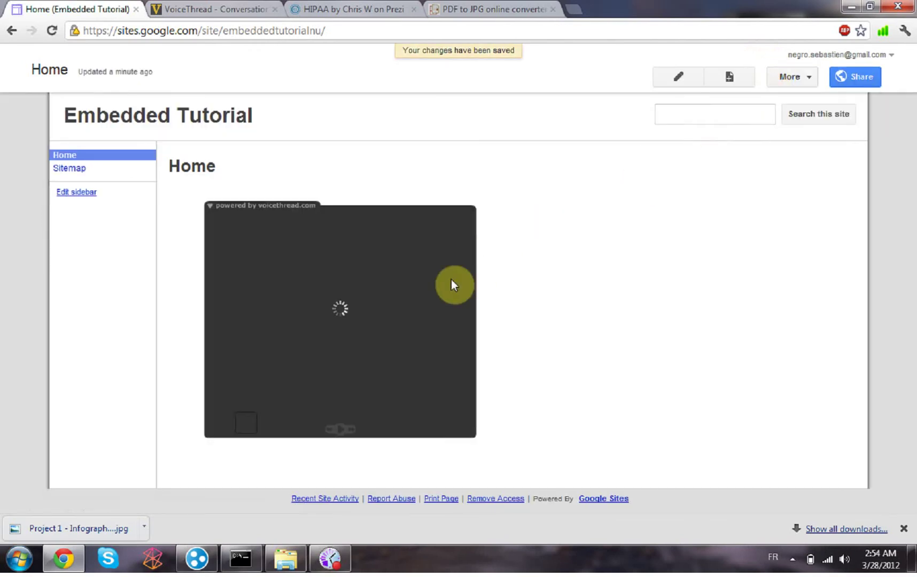
pyautogui.click(342, 308)
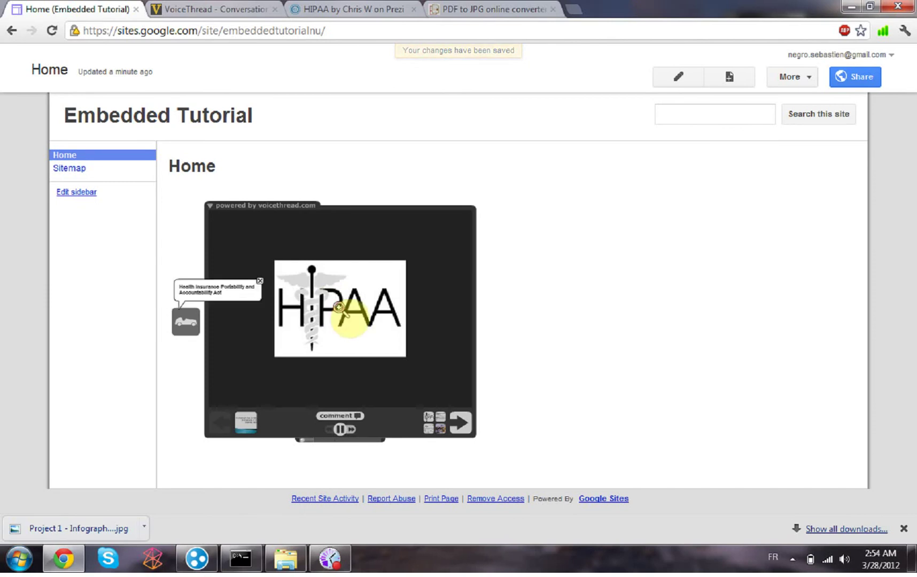
pyautogui.click(341, 430)
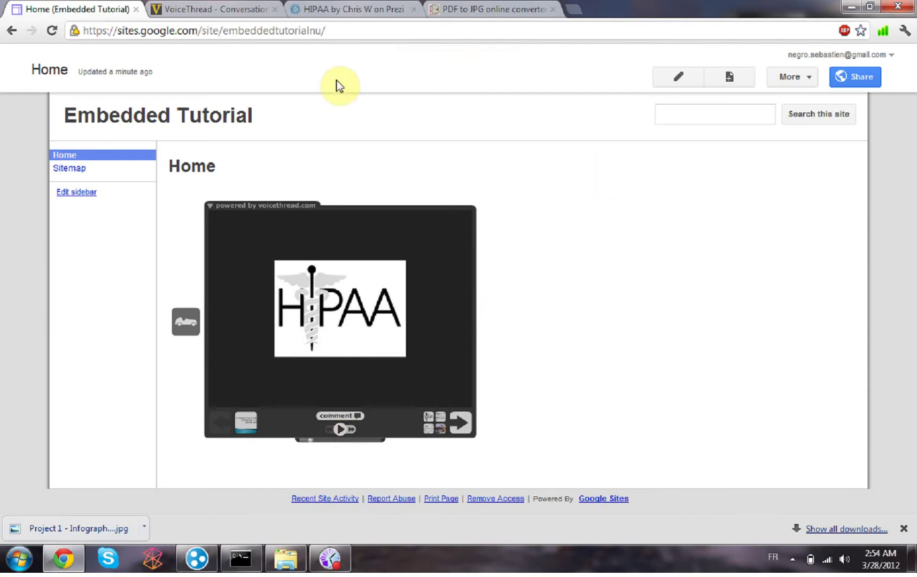
# Copy the HIPAA prezi's 550 × 400 pixel embed code from Share > Embed, then close the dialog
pyautogui.click(350, 8)
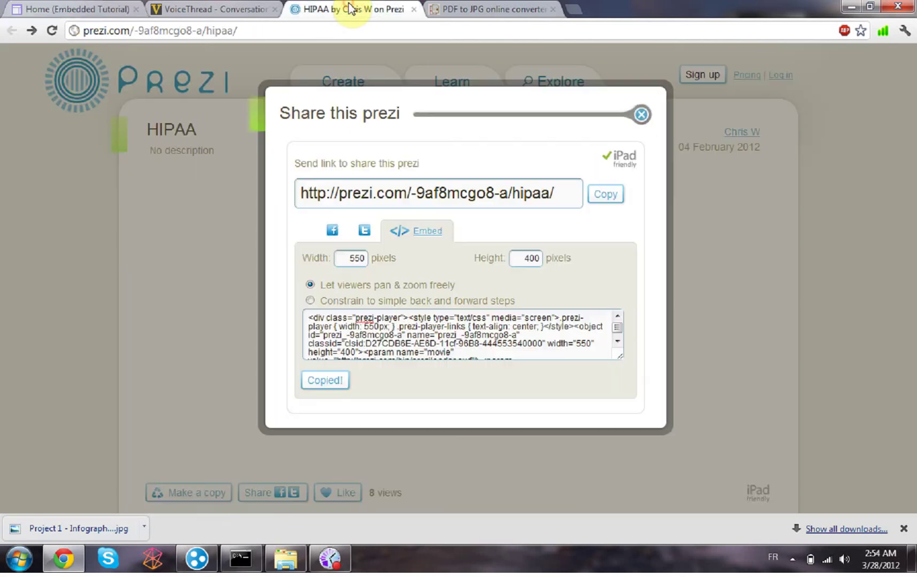
pyautogui.click(641, 114)
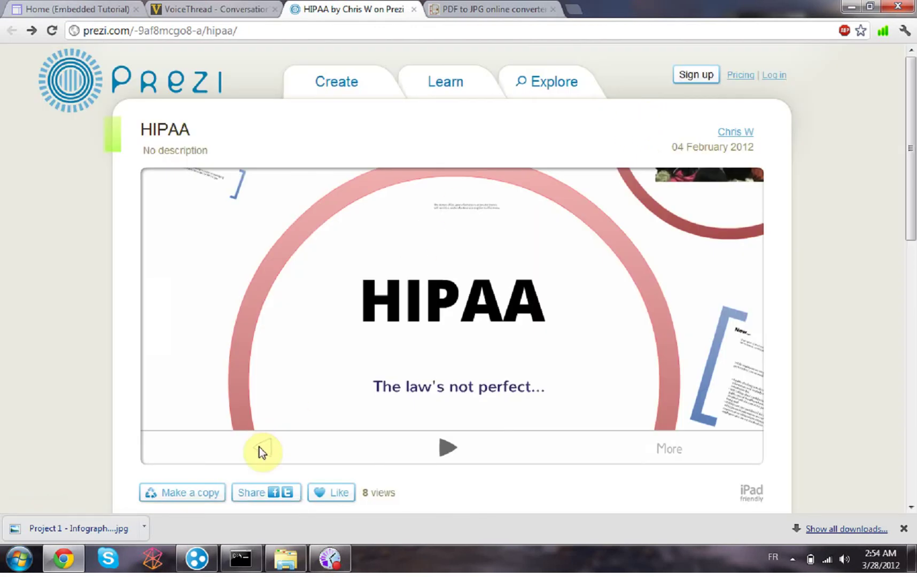
pyautogui.click(265, 496)
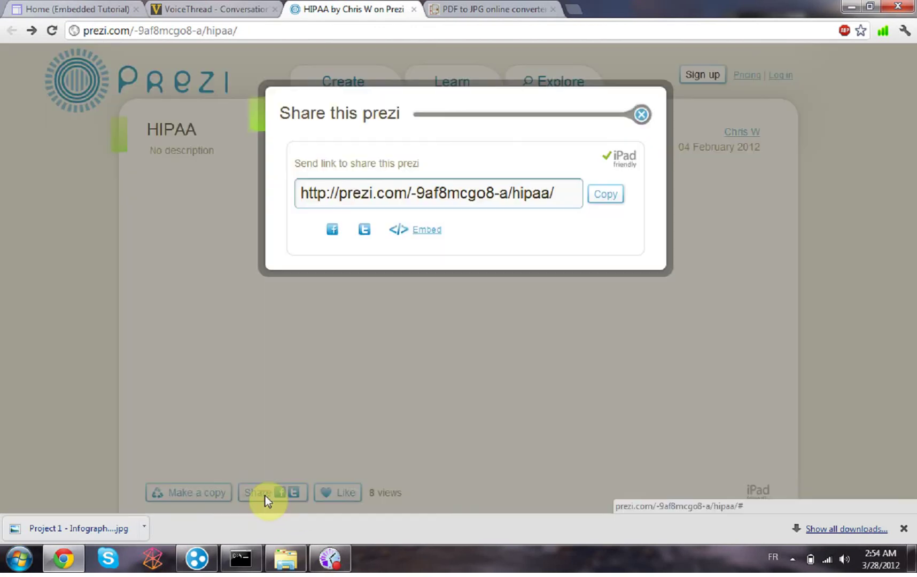
pyautogui.click(422, 231)
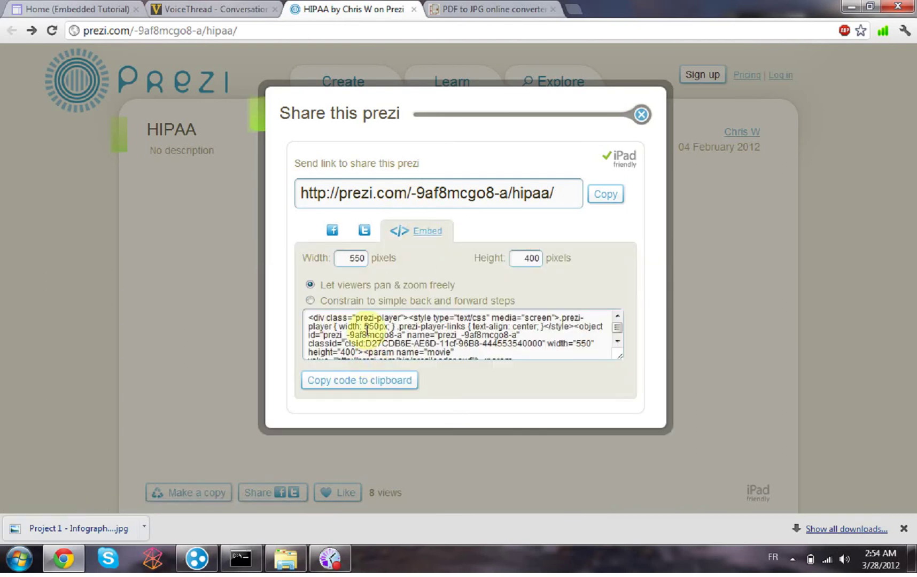
pyautogui.click(353, 259)
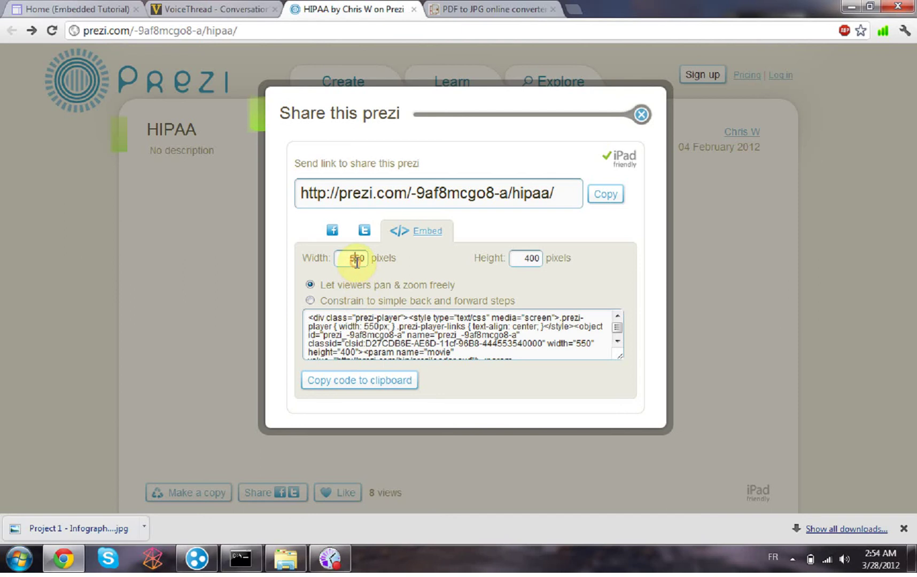
pyautogui.click(531, 260)
pyautogui.click(343, 380)
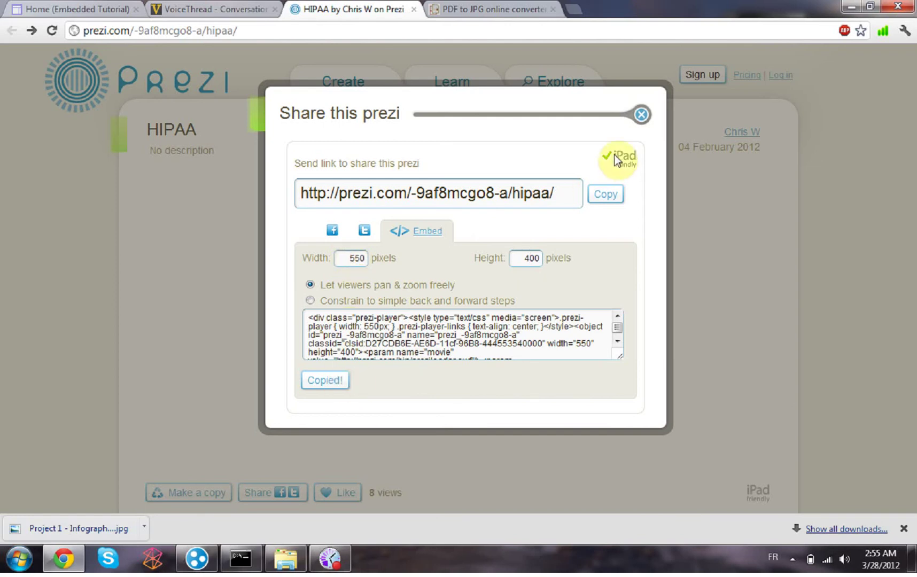
pyautogui.click(642, 118)
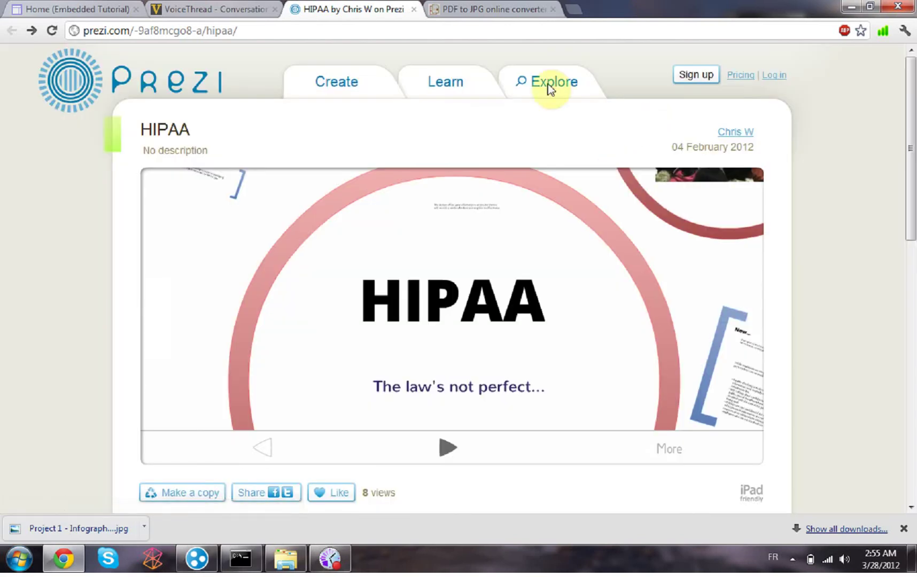
# Edit the Home page and add an empty line below the VoiceThread gadget
pyautogui.click(78, 6)
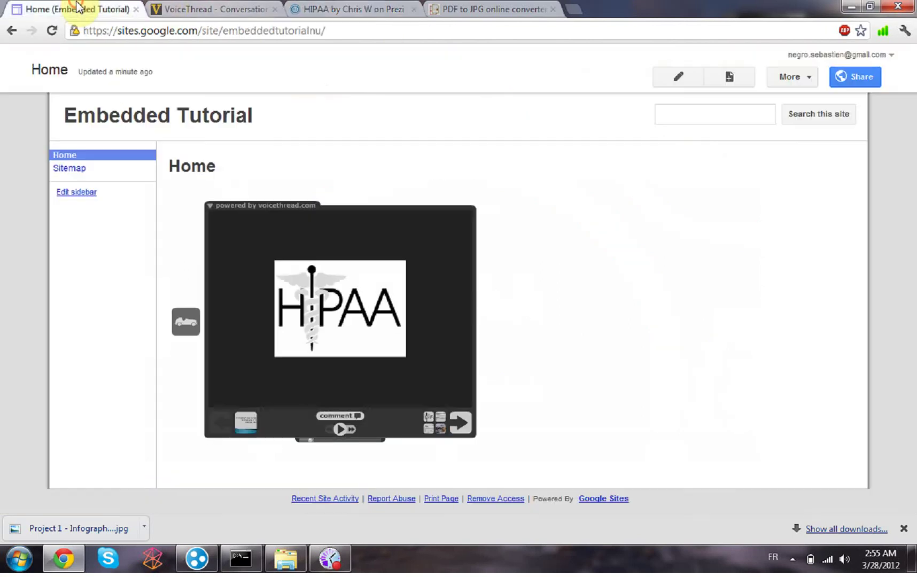
pyautogui.click(666, 85)
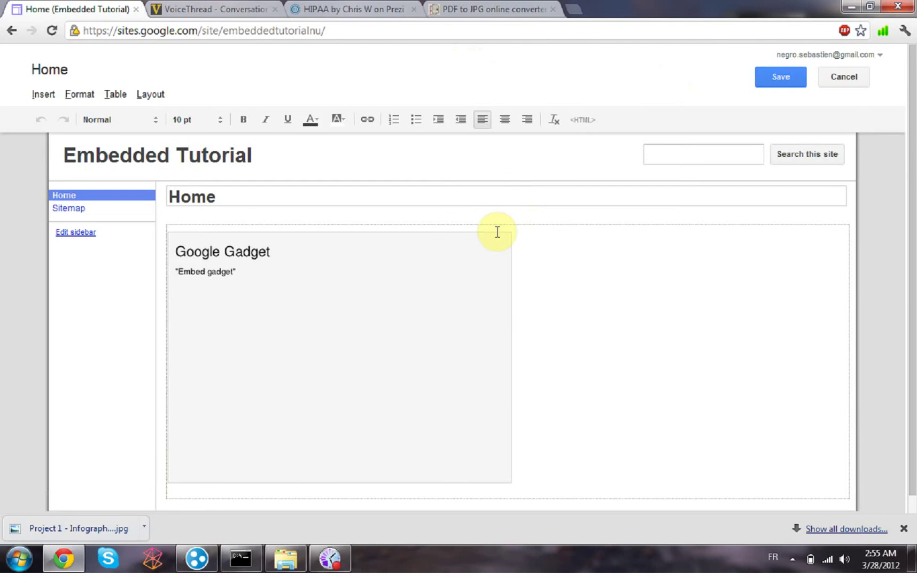
pyautogui.click(559, 394)
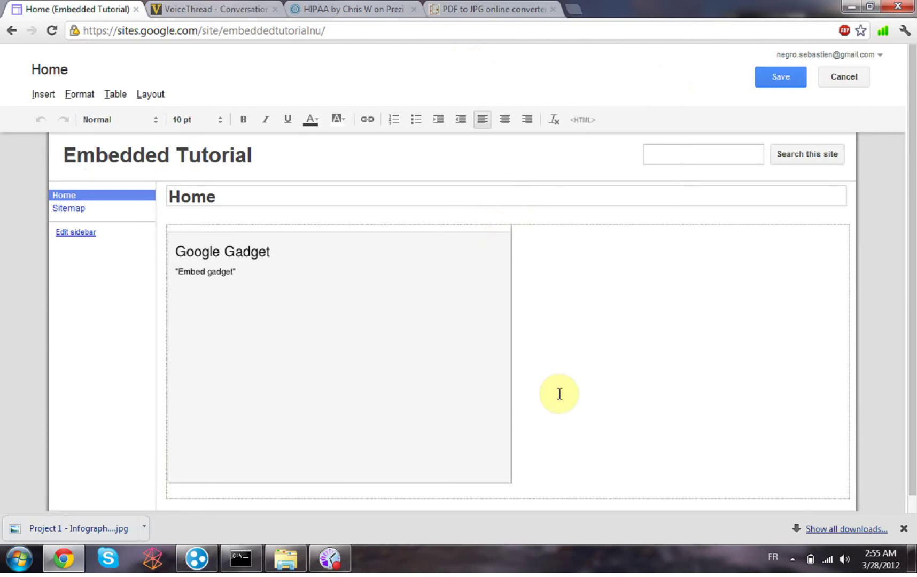
pyautogui.press('Return')
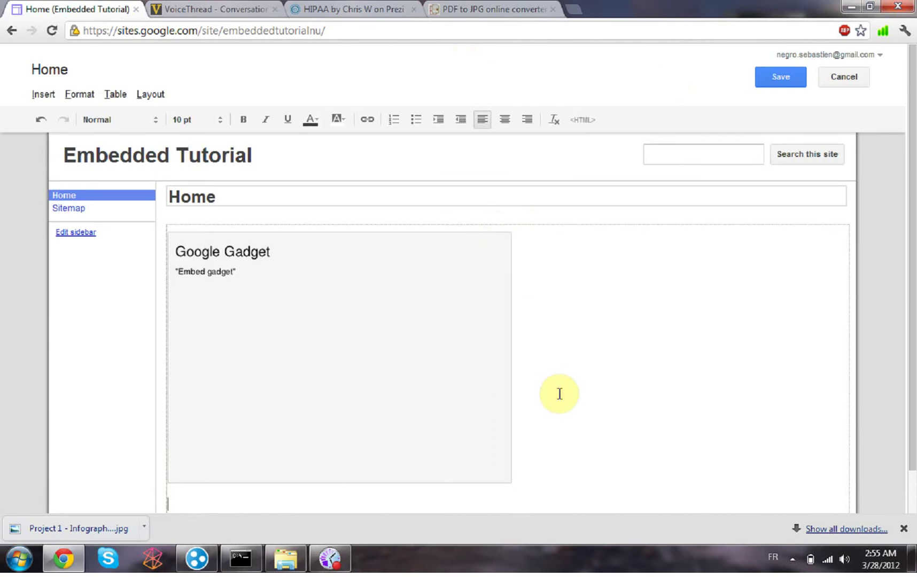
# Paste the Prezi embed code after the gadget code in the HTML source, accept tag removal, and save
pyautogui.click(588, 122)
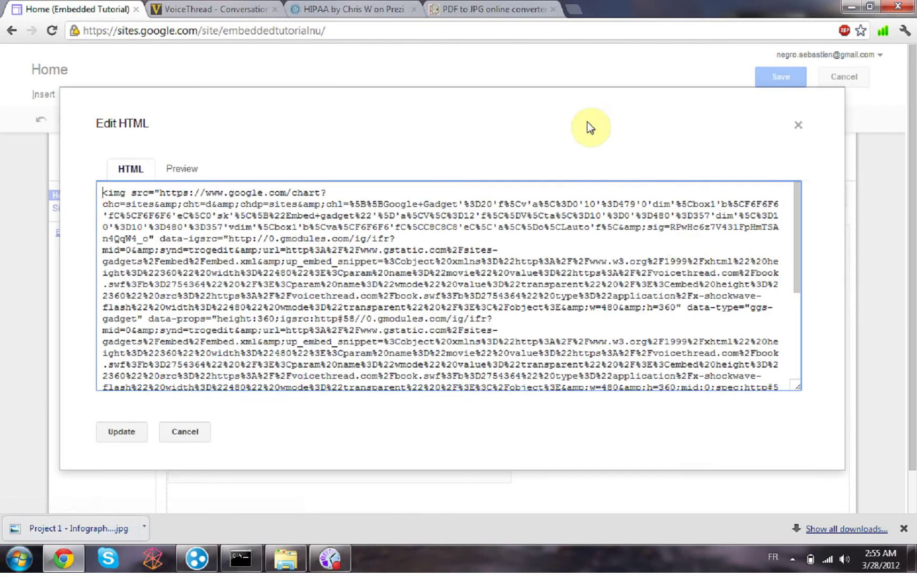
pyautogui.moveTo(796, 259); pyautogui.dragTo(803, 381)
pyautogui.click(557, 310)
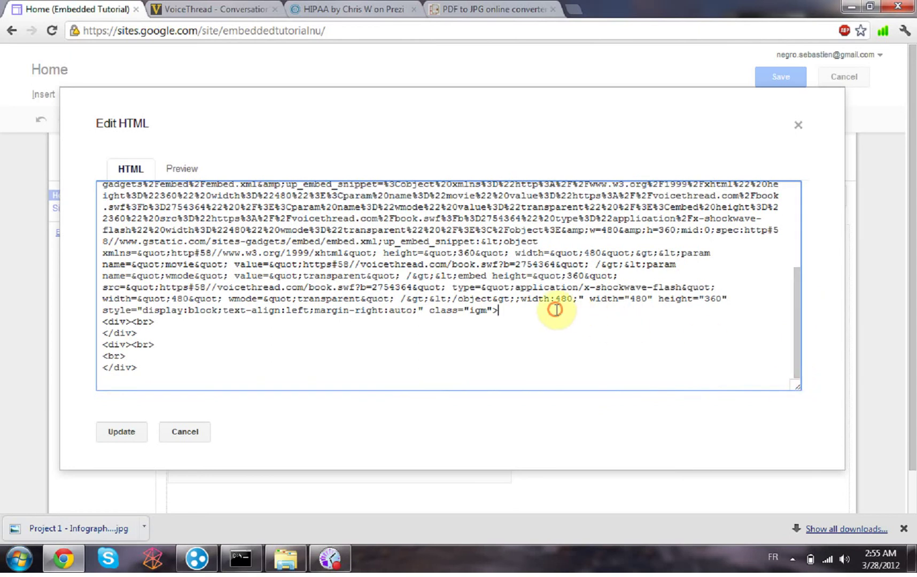
pyautogui.press('Return')
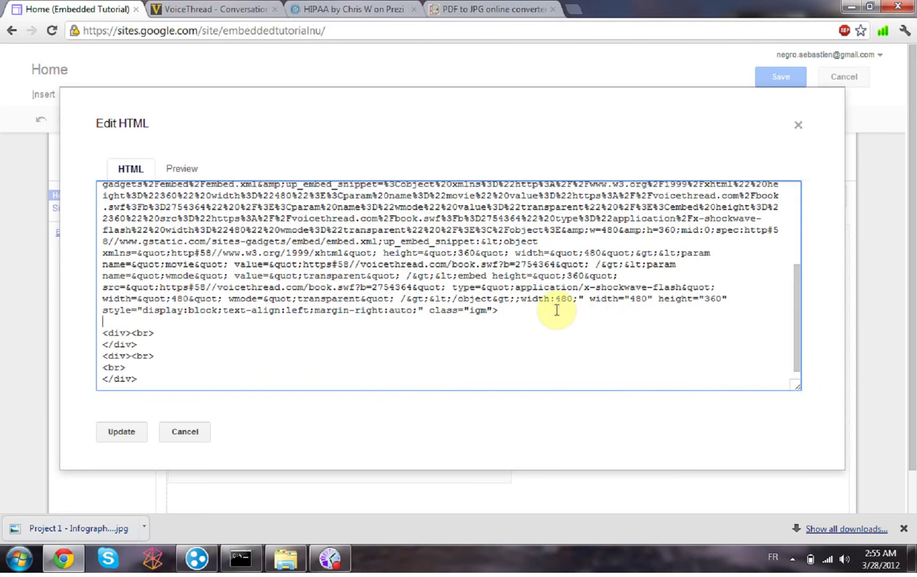
pyautogui.hotkey('ctrl', 'v')
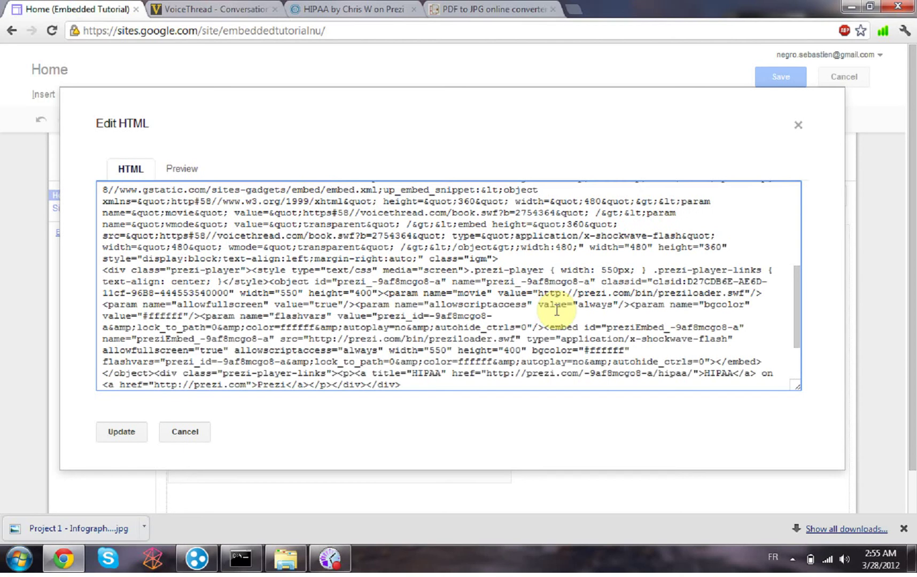
pyautogui.click(121, 431)
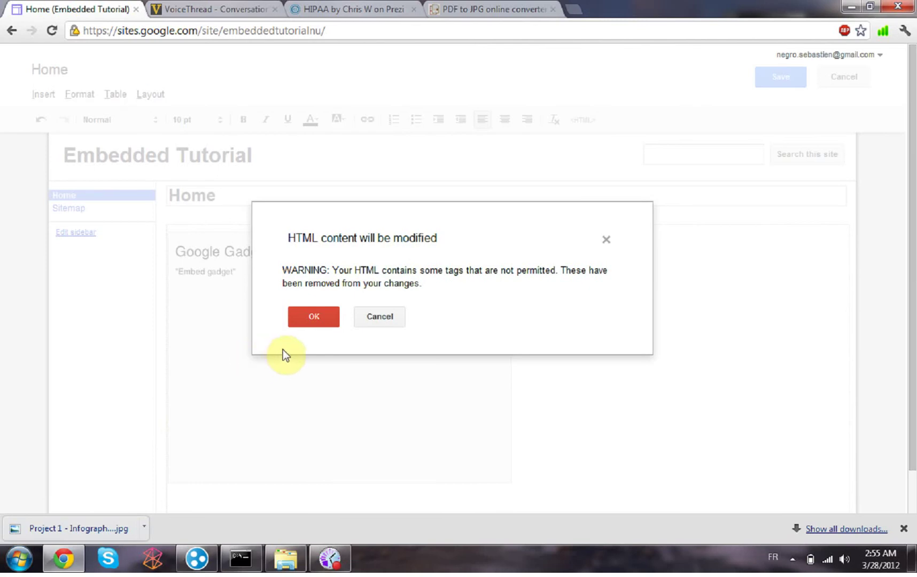
pyautogui.click(314, 319)
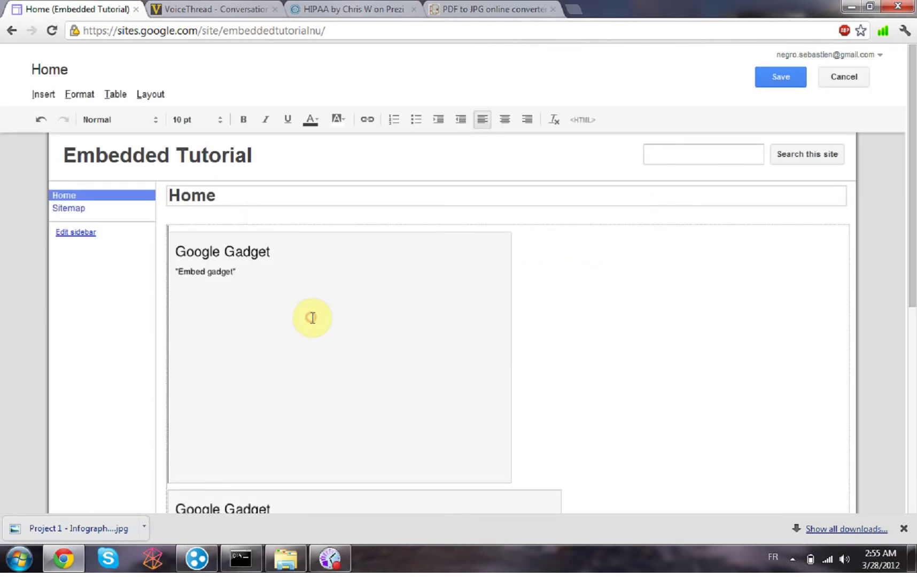
pyautogui.click(784, 77)
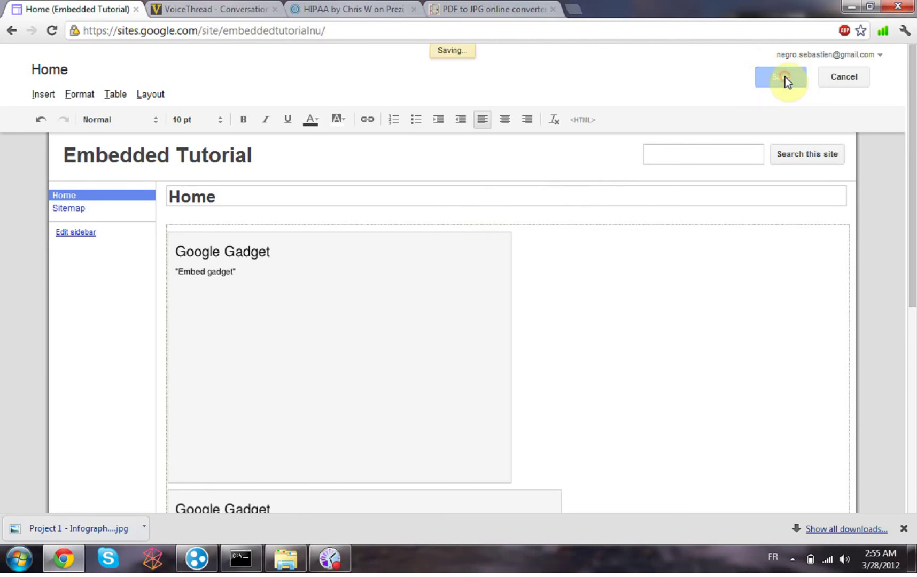
# Play the embedded HIPAA Prezi through two steps, then open the Tutotial Embedded folder in Explorer
pyautogui.moveTo(914, 201); pyautogui.dragTo(914, 353)
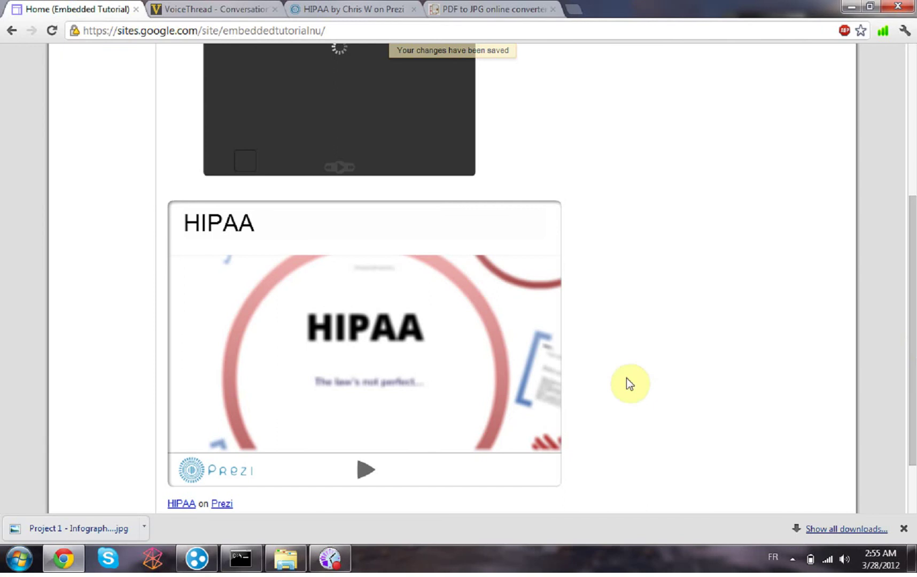
pyautogui.click(364, 471)
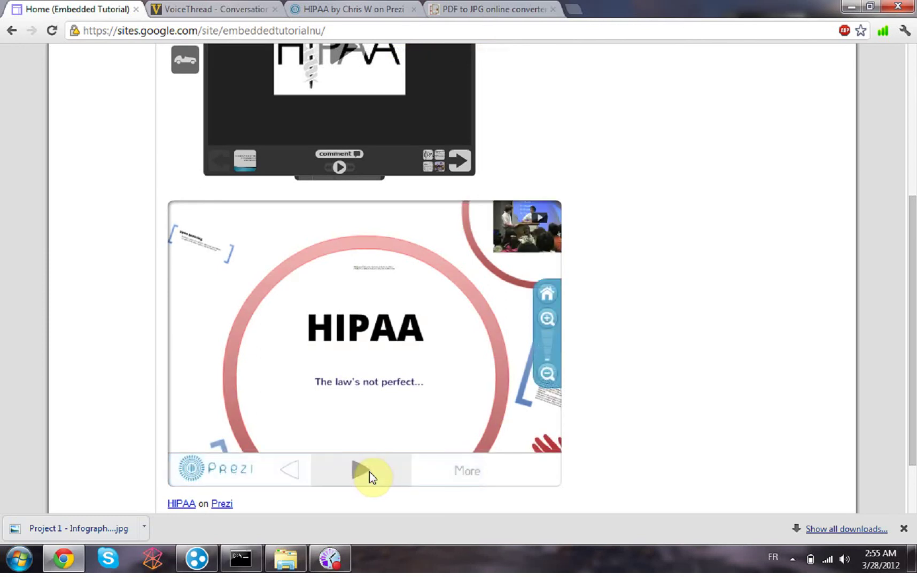
pyautogui.click(369, 471)
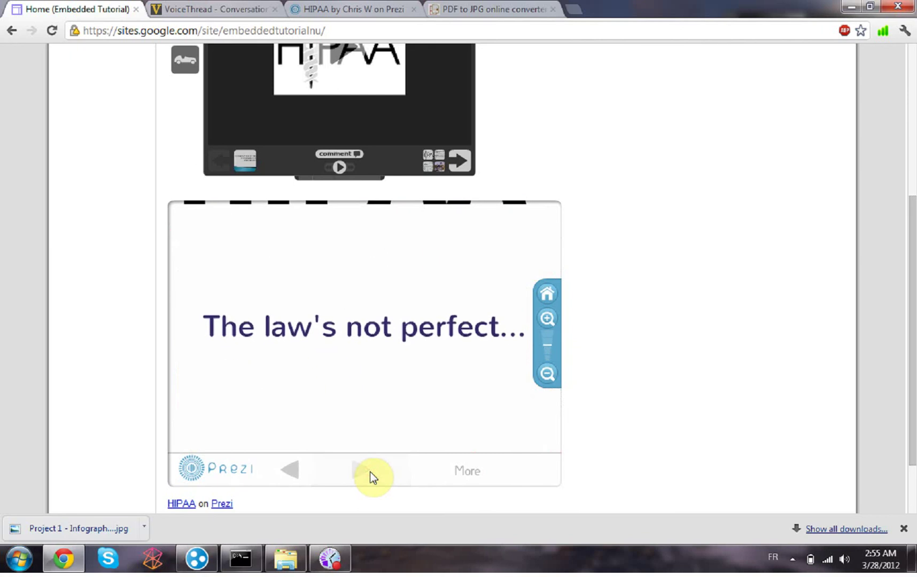
pyautogui.click(368, 472)
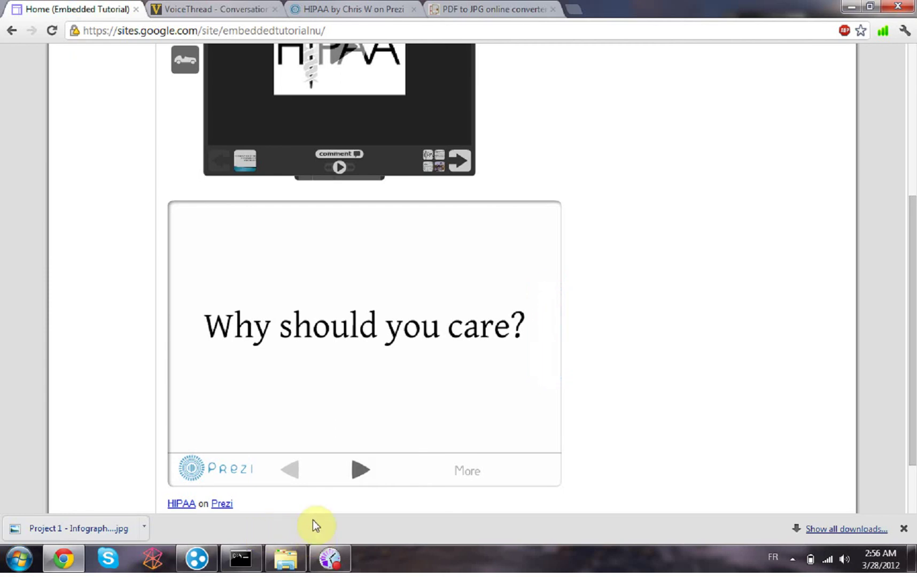
pyautogui.click(284, 561)
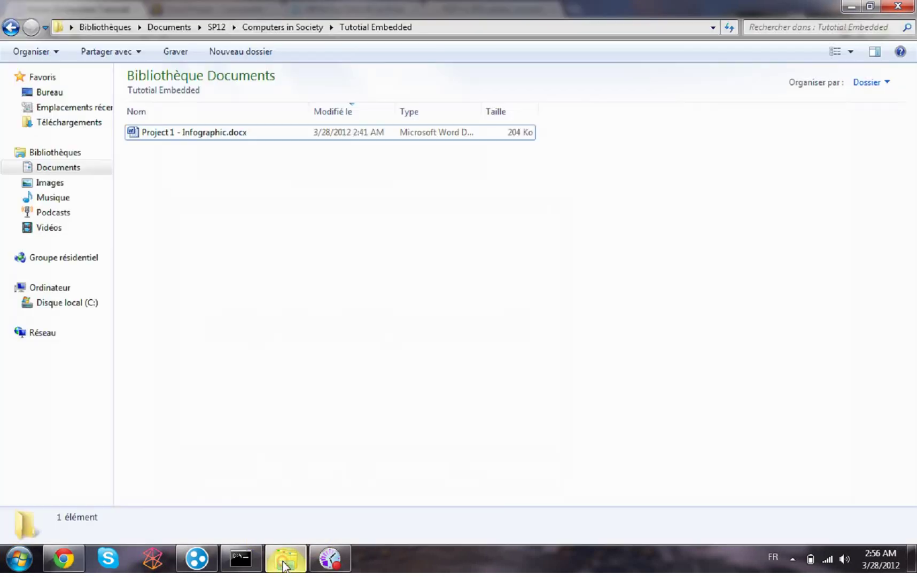
# Open Project 1 - Infographic in Word and save it as Project 1 - Infographic.pdf, closing the preview
pyautogui.doubleClick(239, 139)
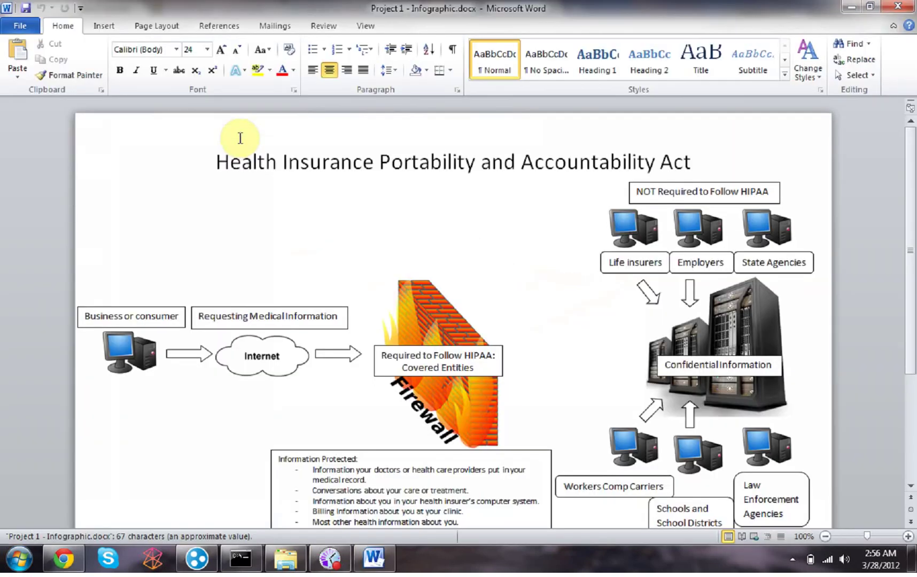
pyautogui.press('Escape')
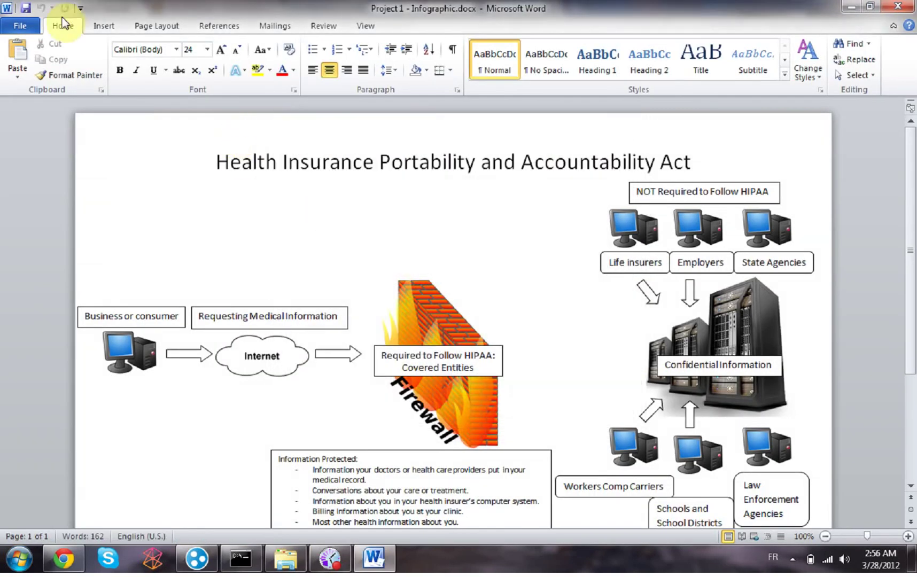
pyautogui.click(10, 25)
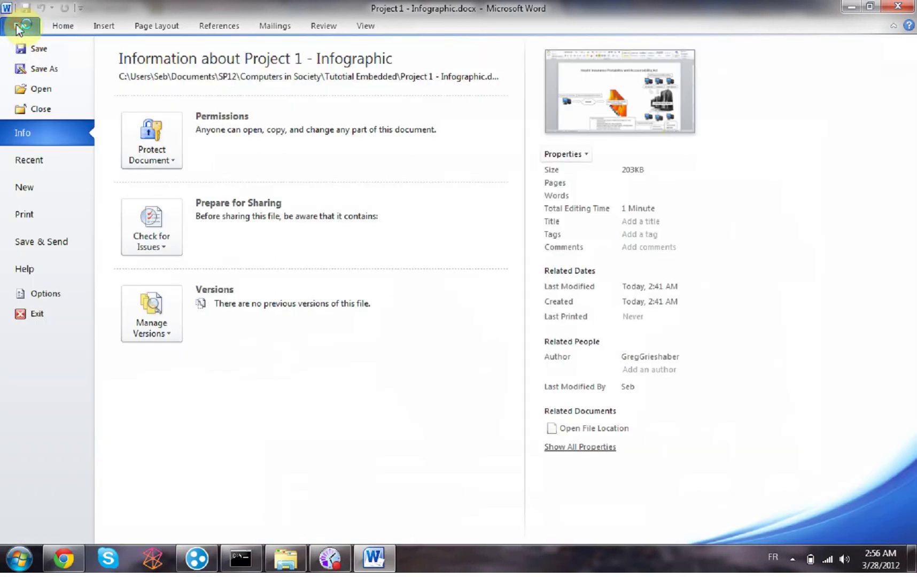
pyautogui.click(31, 71)
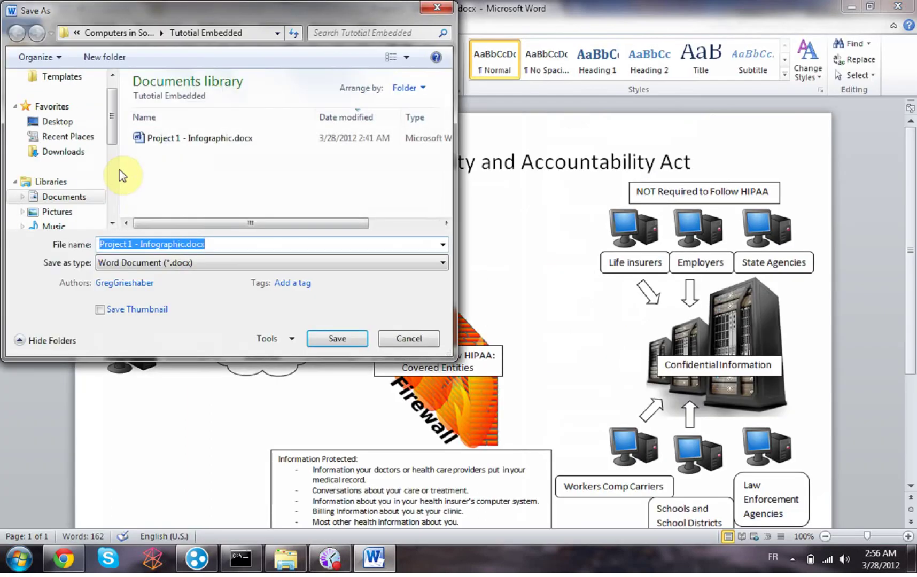
pyautogui.click(212, 263)
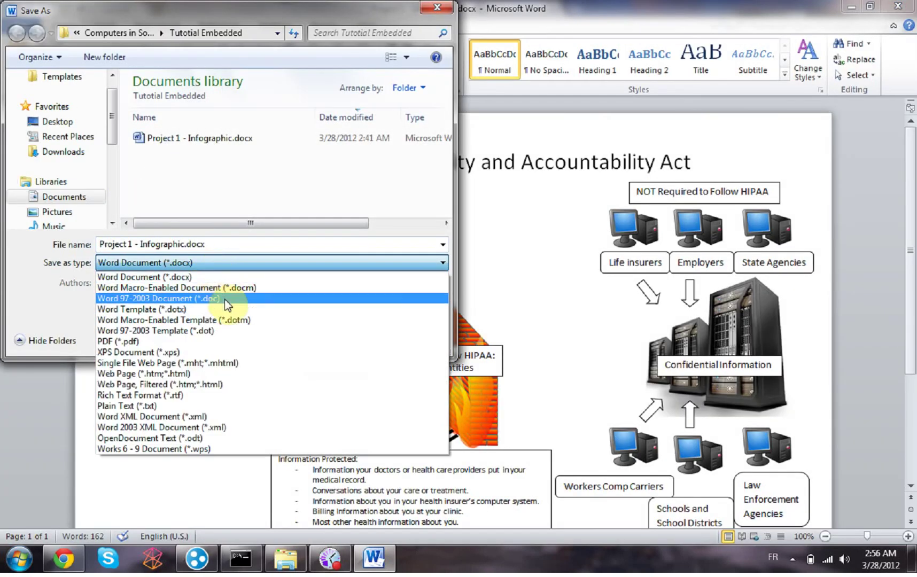
pyautogui.click(228, 342)
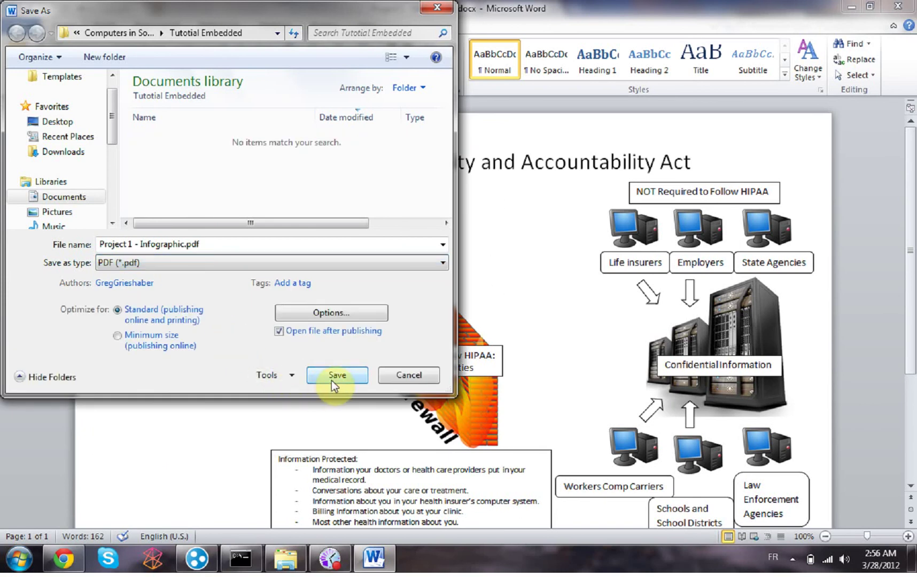
pyautogui.click(334, 376)
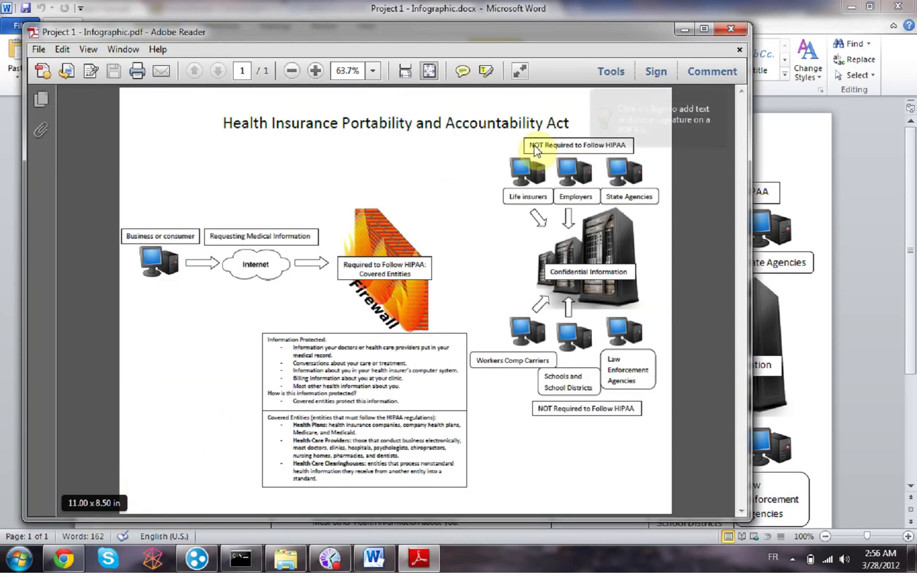
pyautogui.click(742, 27)
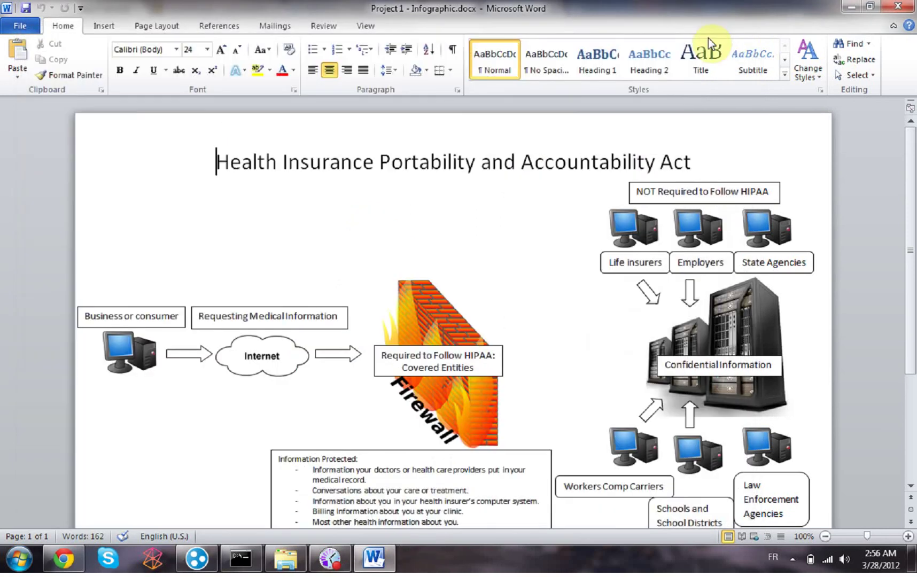
# Upload Project 1 - Infographic.pdf to pdf2jpg.net and convert it to JPG
pyautogui.click(78, 560)
pyautogui.click(500, 8)
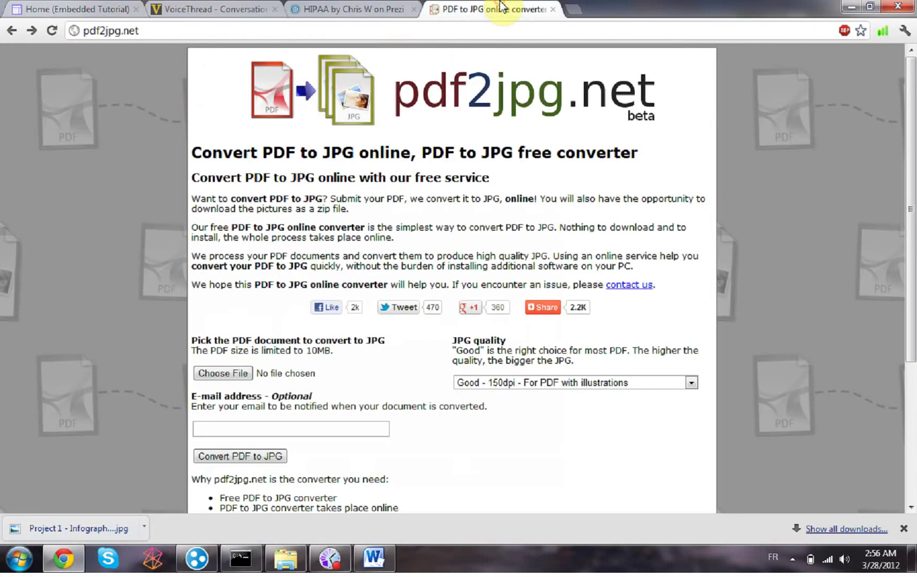
pyautogui.click(139, 32)
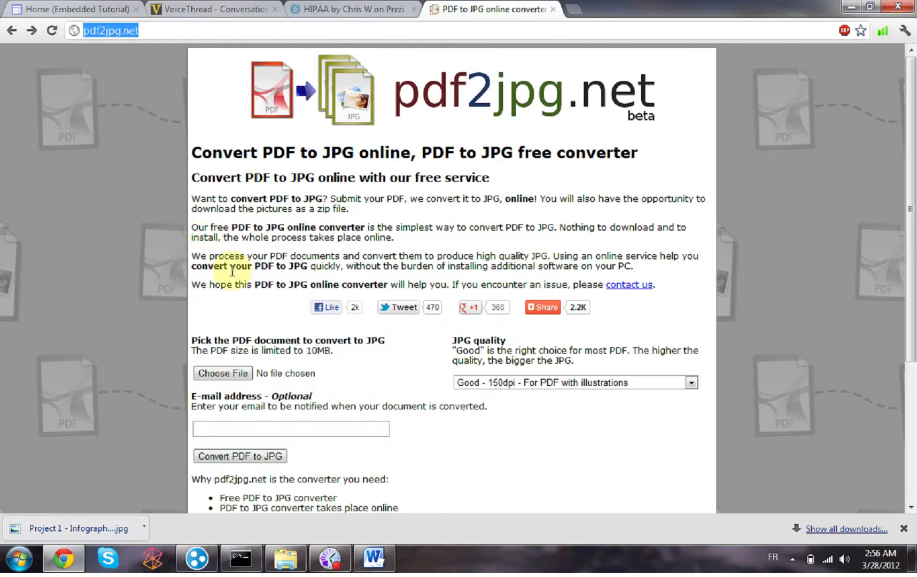
pyautogui.click(229, 298)
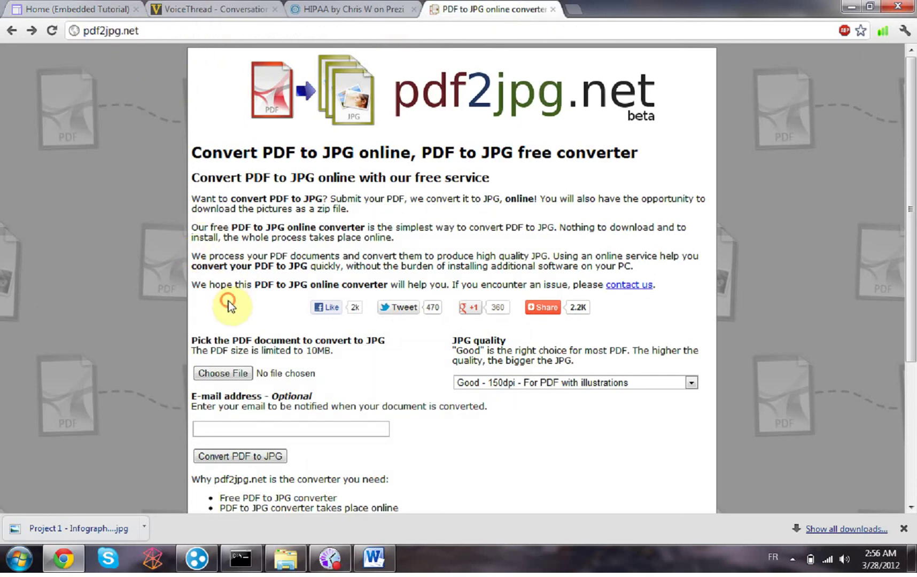
pyautogui.click(216, 372)
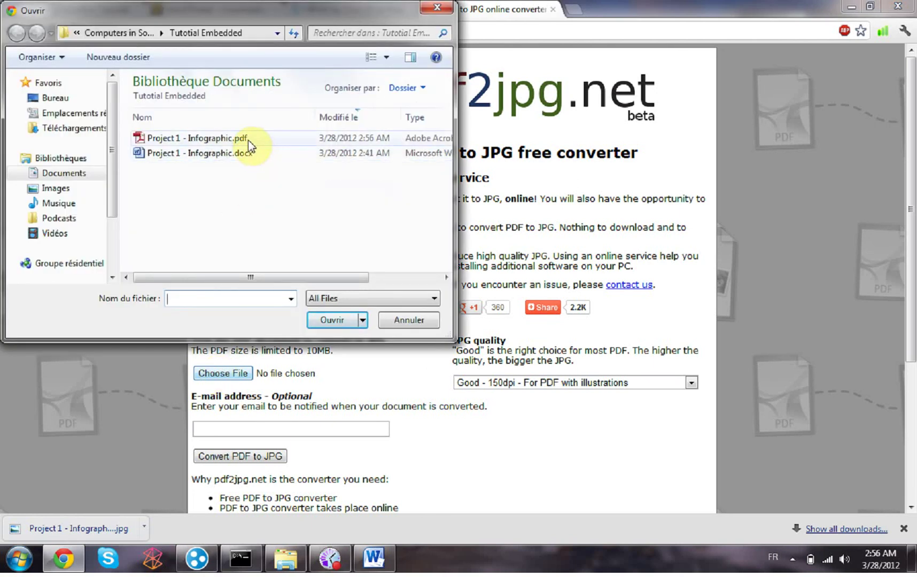
pyautogui.doubleClick(248, 140)
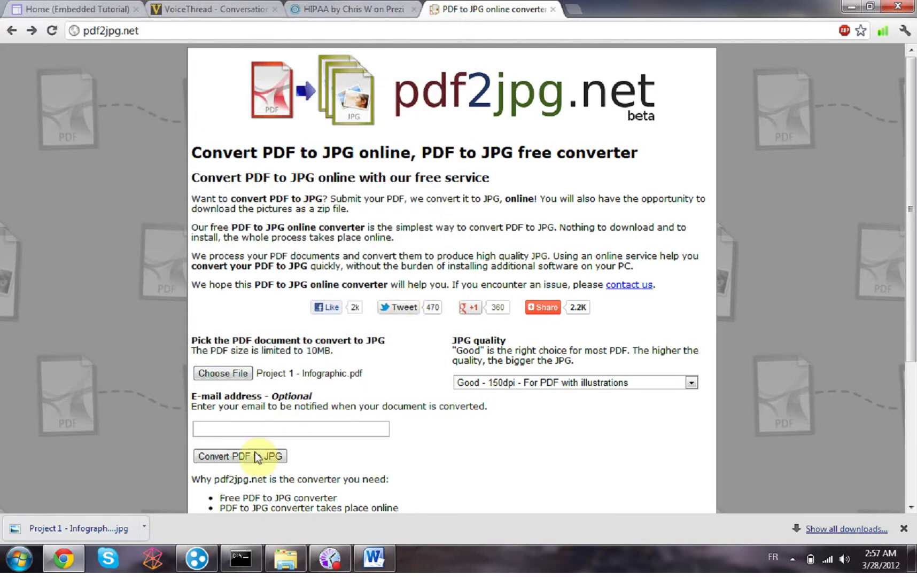
pyautogui.click(229, 458)
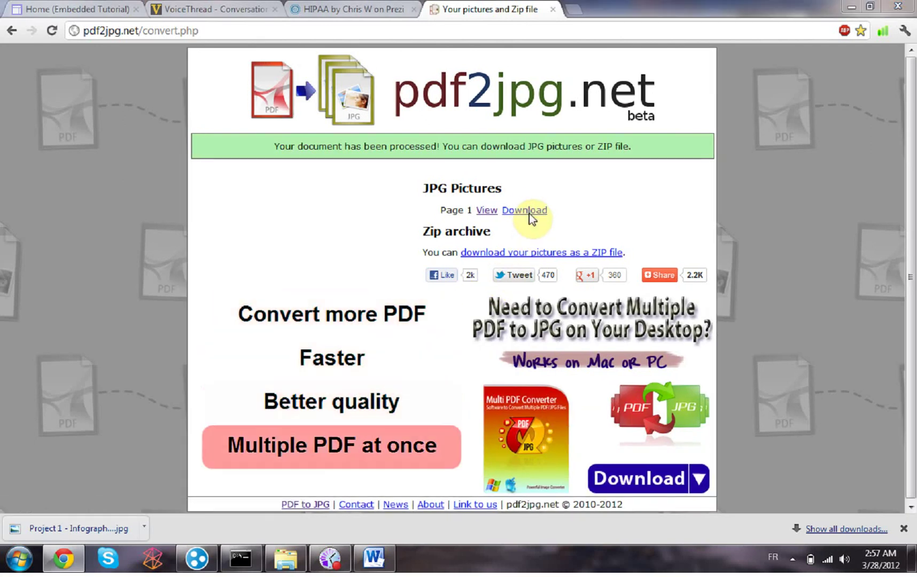
# Download the converted page as Project 1 - Infographic-page-001.jpg into the folder
pyautogui.click(529, 212)
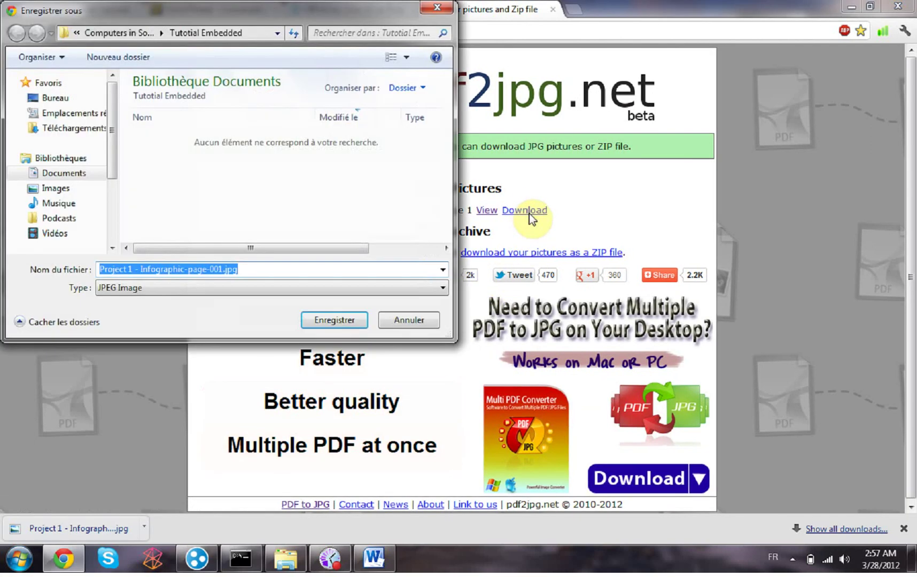
pyautogui.click(325, 319)
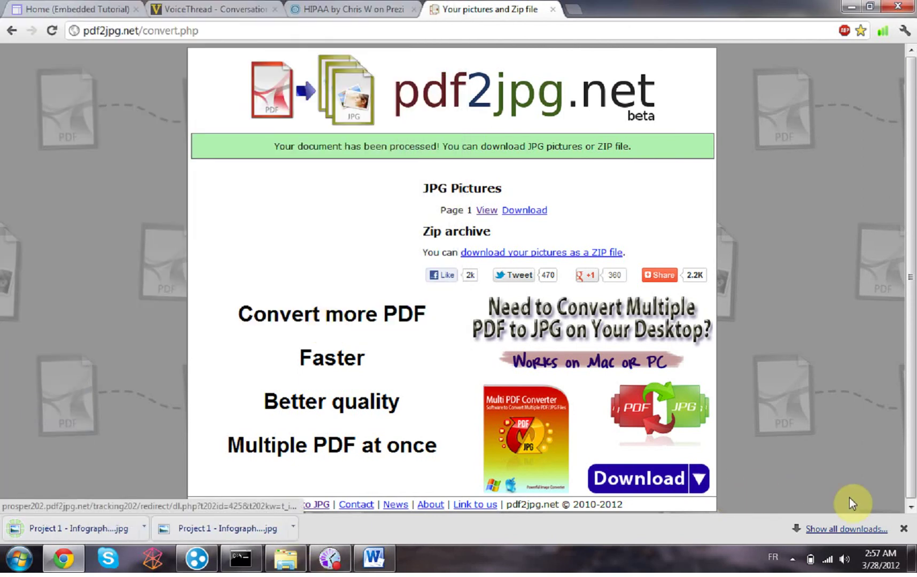
pyautogui.click(903, 529)
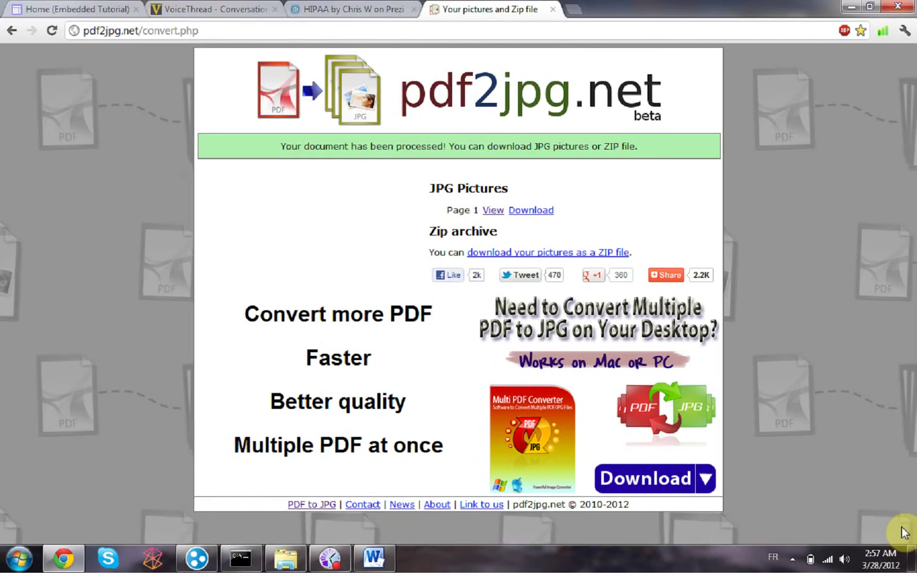
# Launch Paint and open the recent Project 1 - Infographic-page-001.jpg image
pyautogui.click(12, 567)
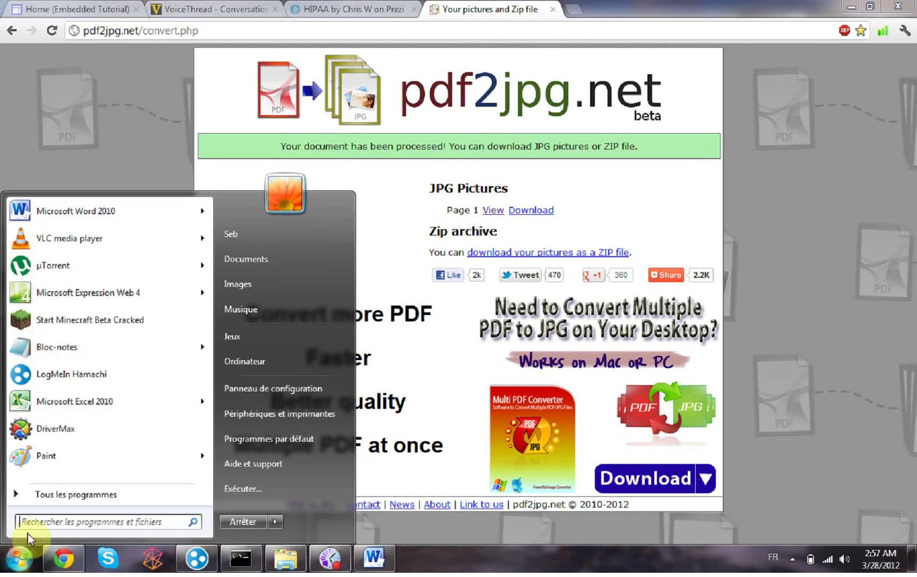
pyautogui.click(66, 461)
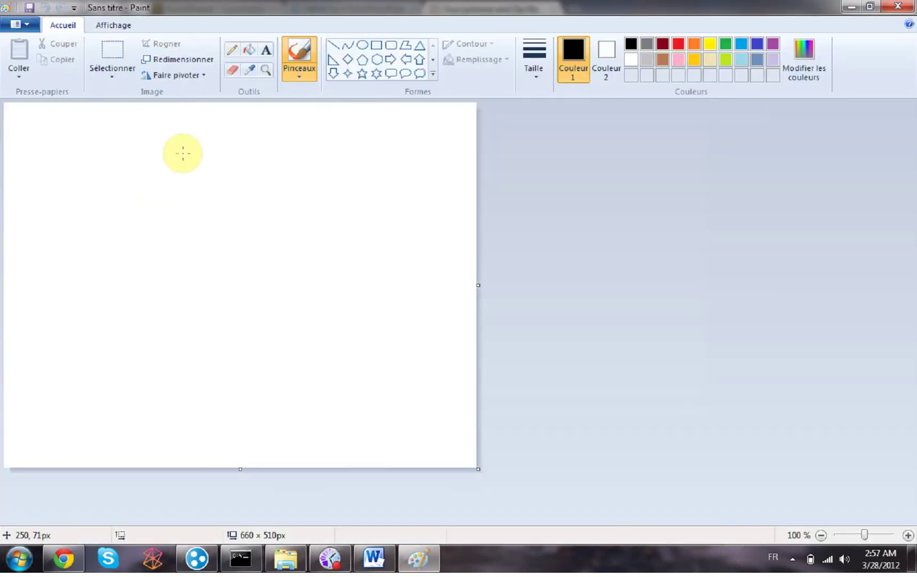
pyautogui.click(17, 24)
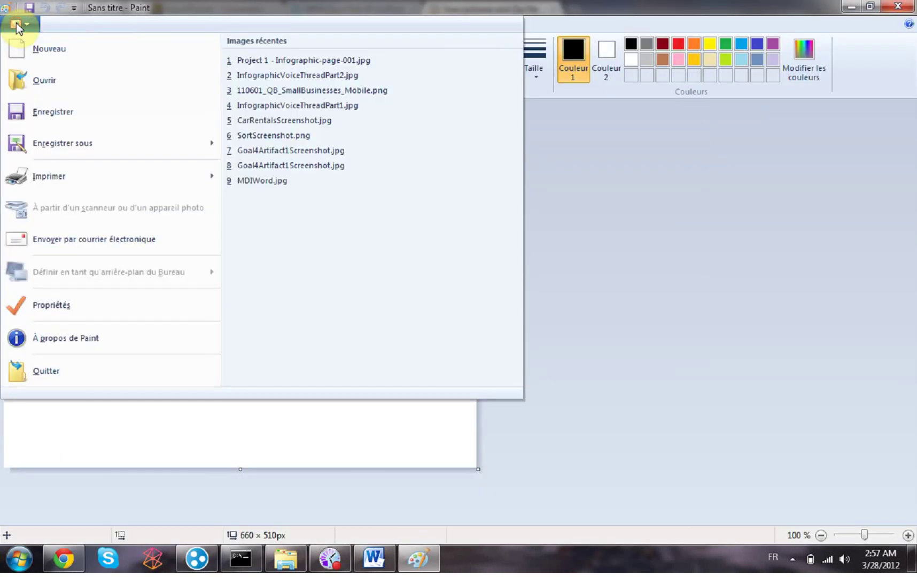
pyautogui.click(256, 62)
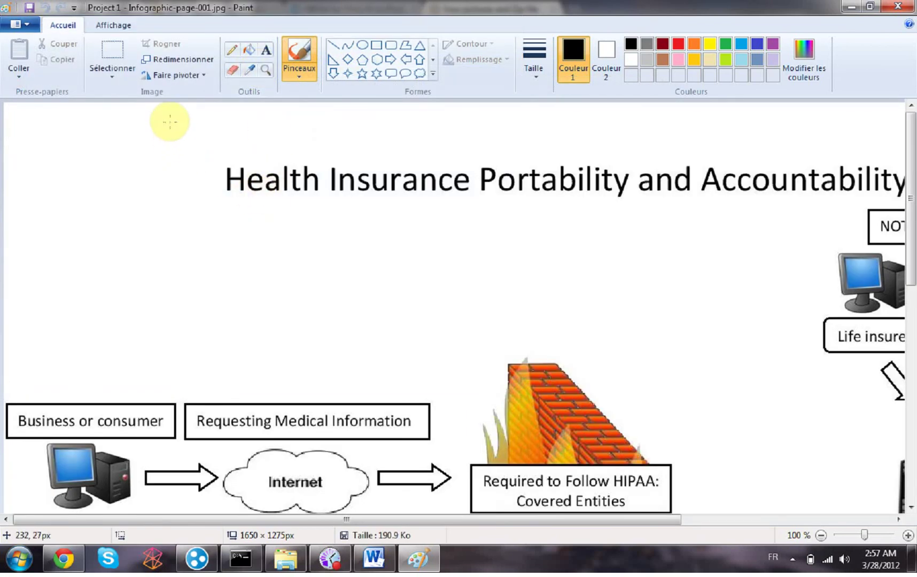
# Resize the image to 40% horizontally (660 × 510 px) and save it
pyautogui.click(176, 62)
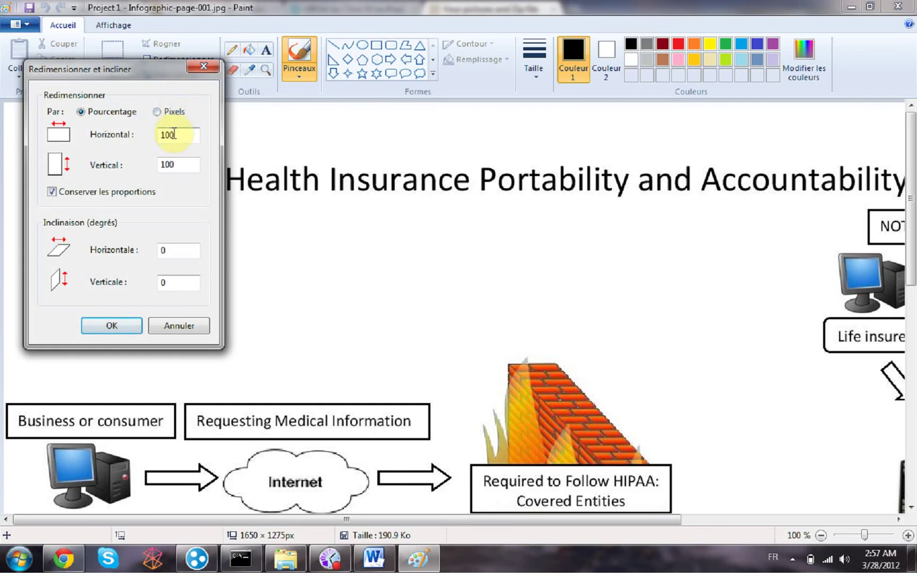
pyautogui.doubleClick(176, 134)
pyautogui.write('40')
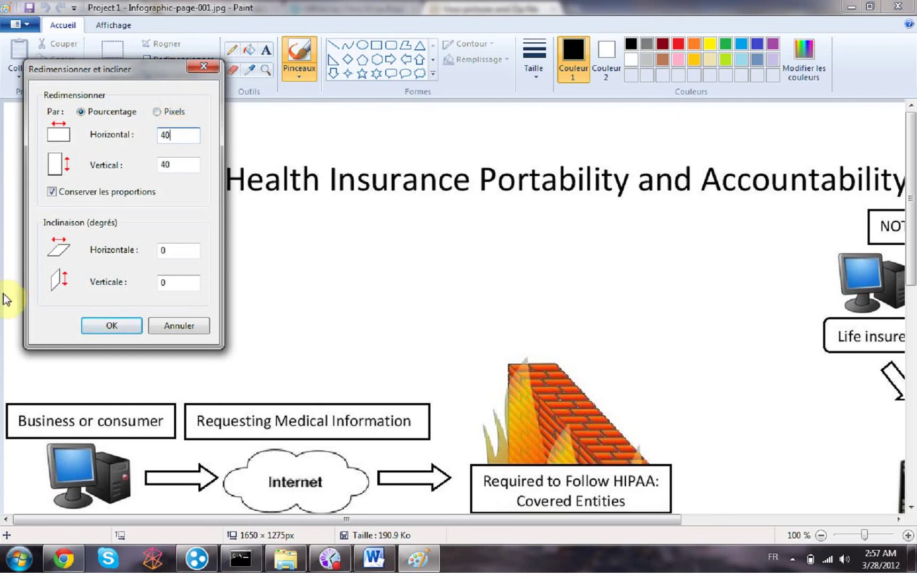
pyautogui.click(112, 326)
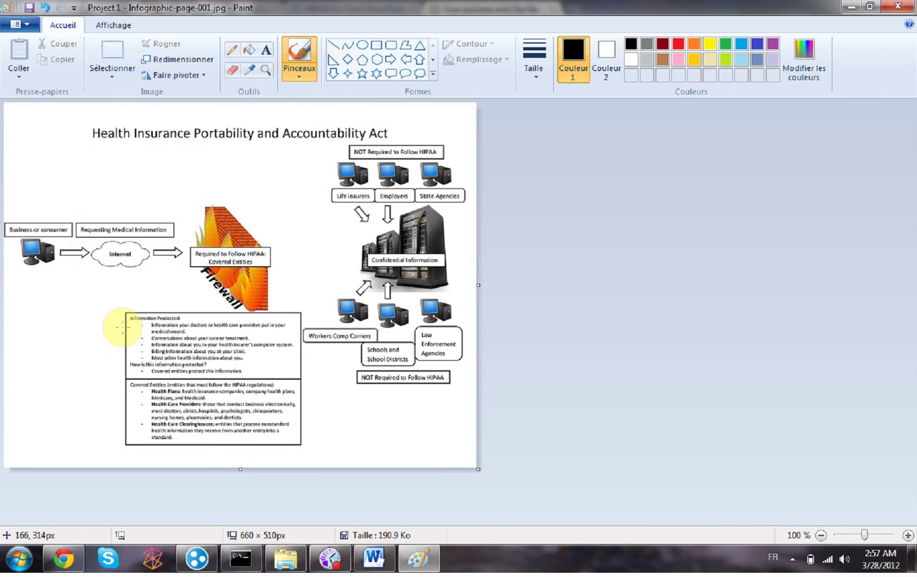
pyautogui.click(29, 8)
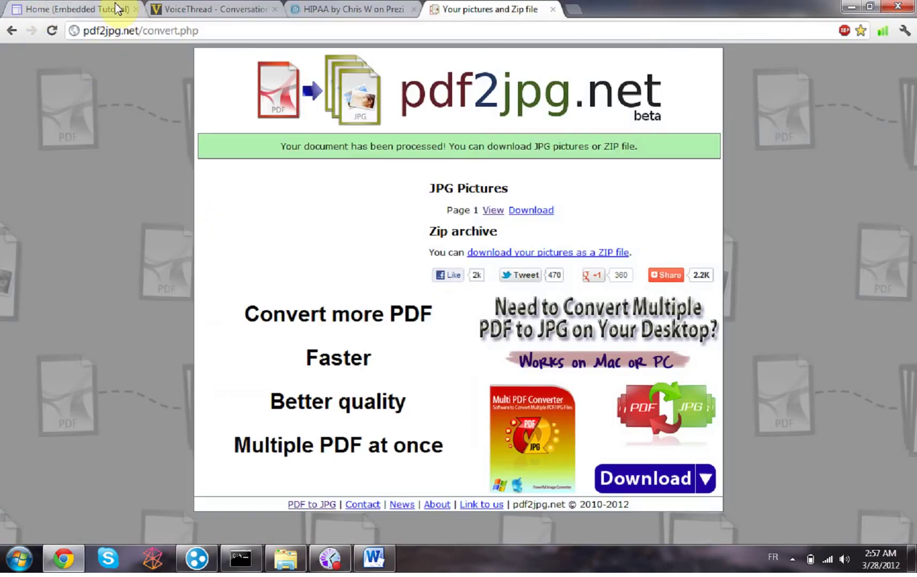
# Edit the Home page and add a blank line below the Prezi gadget
pyautogui.click(117, 8)
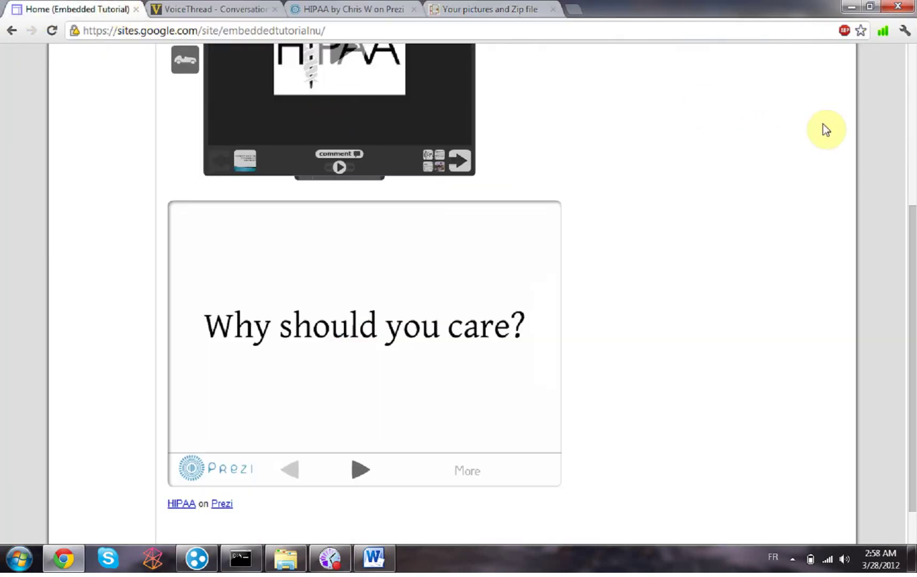
pyautogui.click(915, 132)
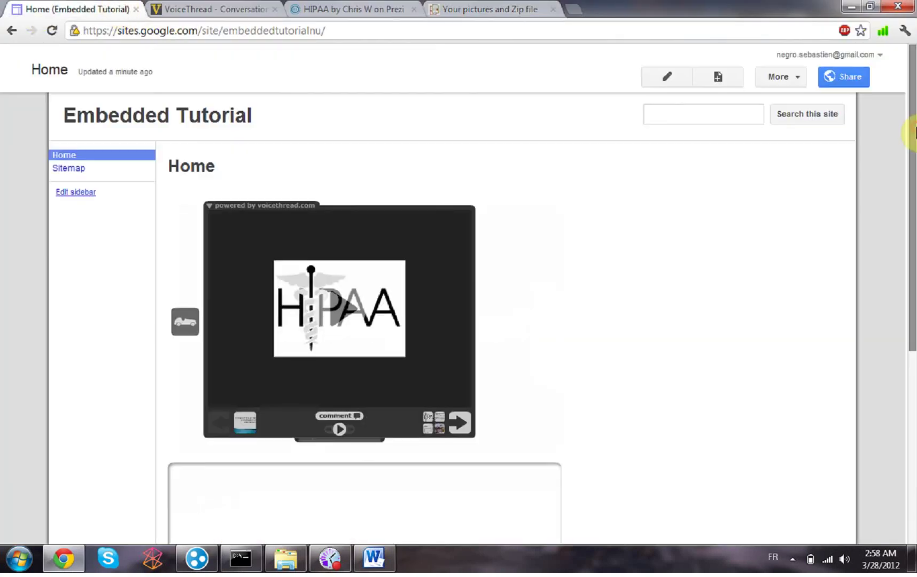
pyautogui.click(661, 81)
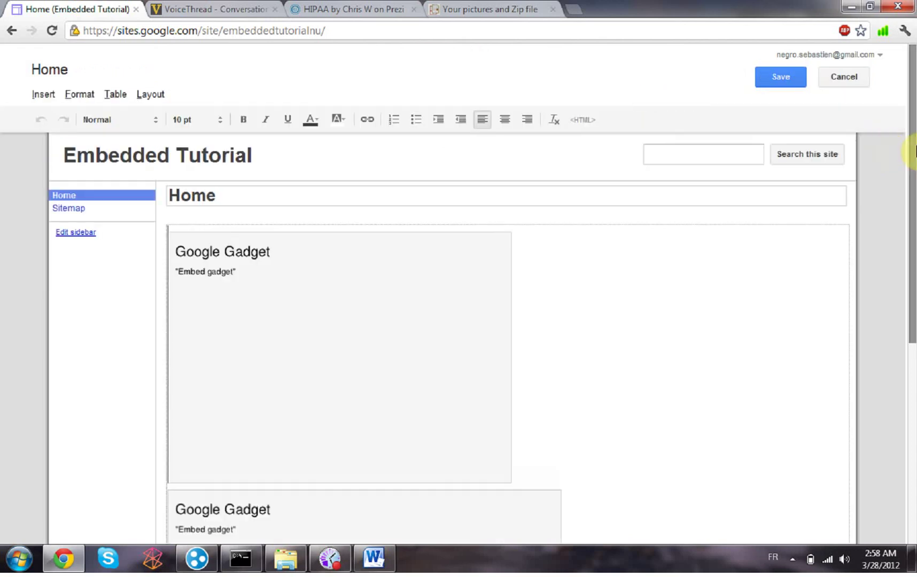
pyautogui.moveTo(912, 154); pyautogui.dragTo(915, 378)
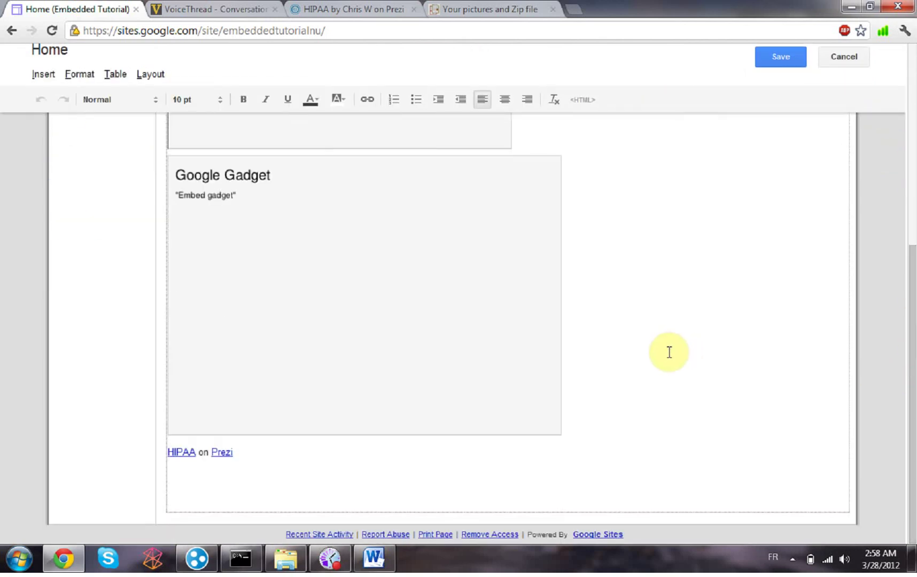
pyautogui.click(609, 396)
pyautogui.press('Return')
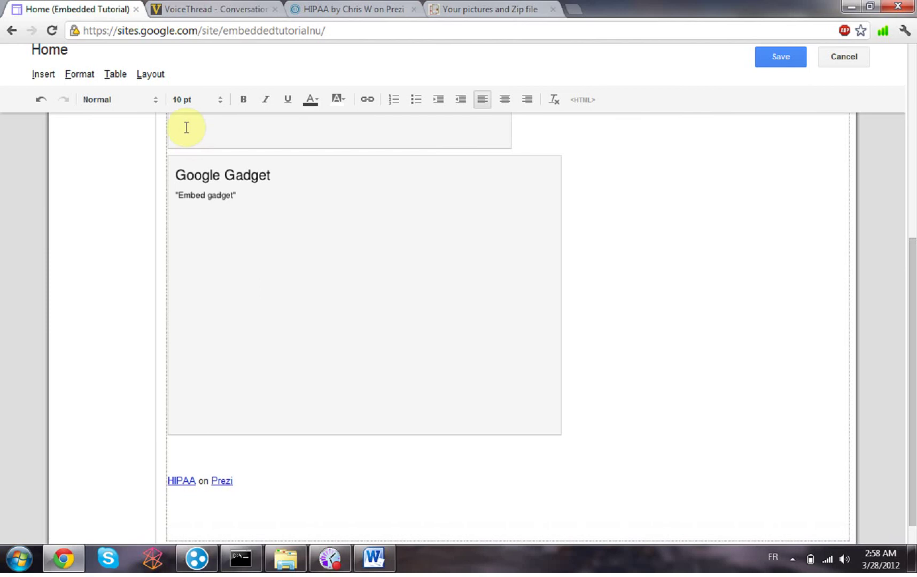
# Insert the uploaded image Project 1 - Infographic-page-001.jpg at that spot
pyautogui.click(38, 78)
pyautogui.click(71, 123)
pyautogui.click(231, 247)
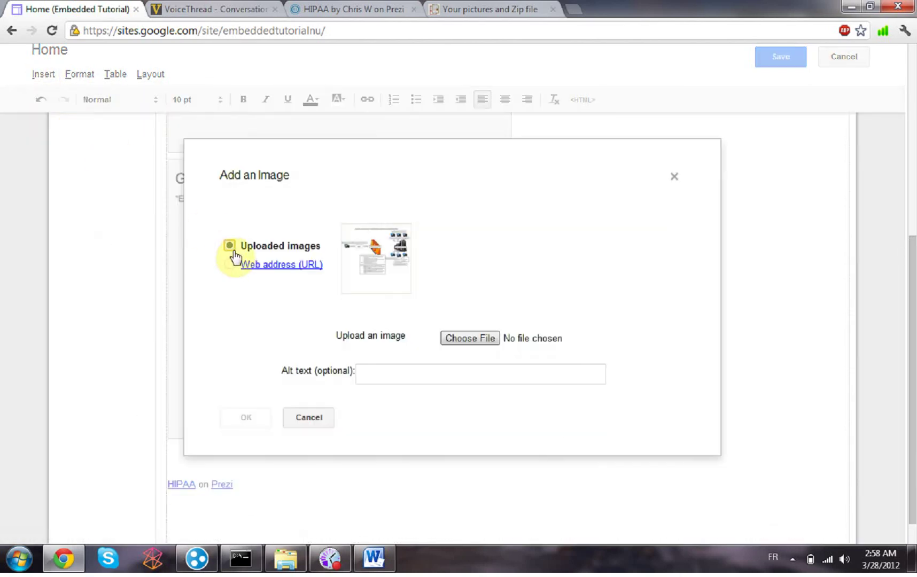
pyautogui.click(461, 335)
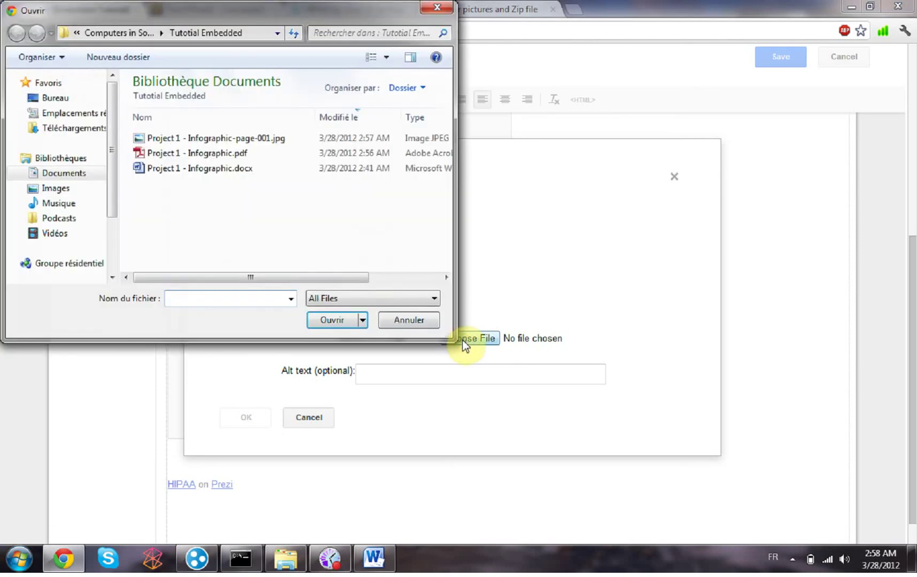
pyautogui.doubleClick(255, 139)
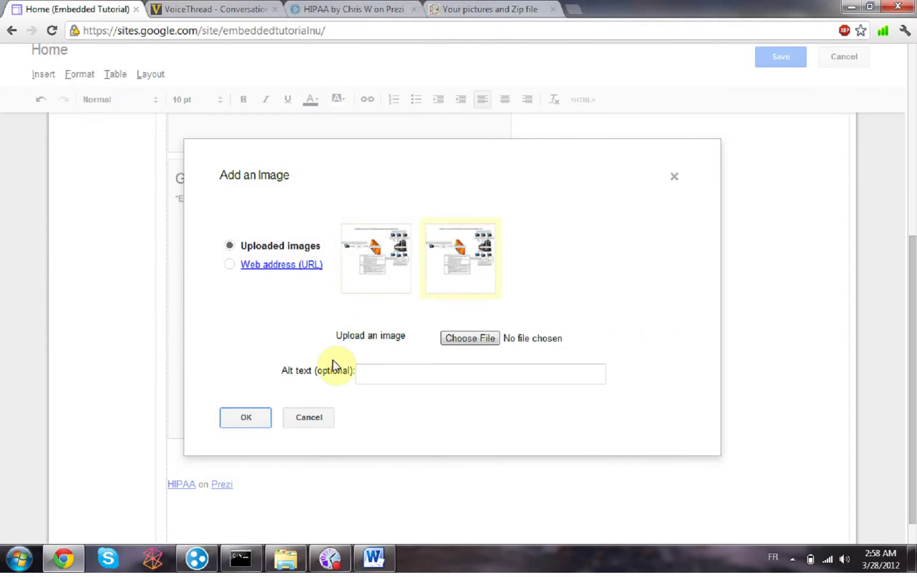
pyautogui.click(246, 419)
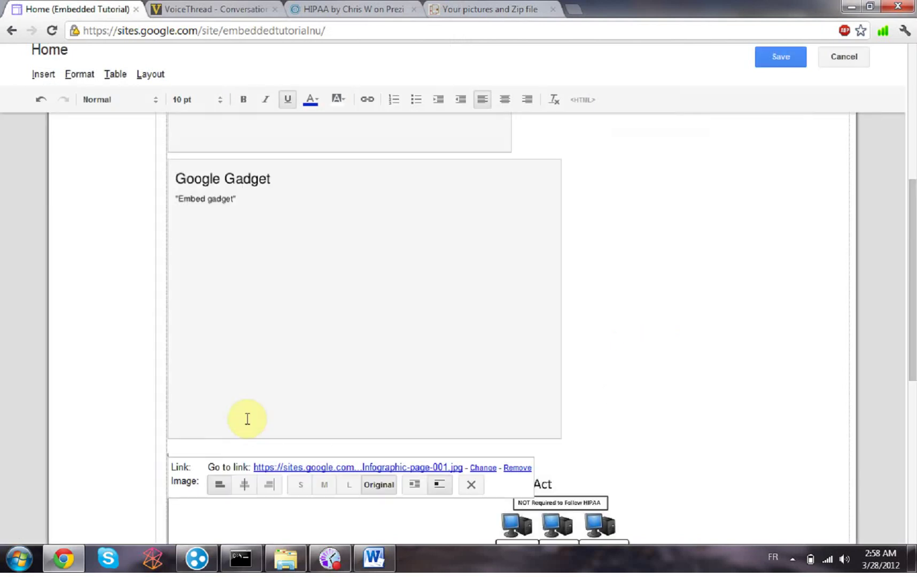
pyautogui.moveTo(911, 321); pyautogui.dragTo(914, 431)
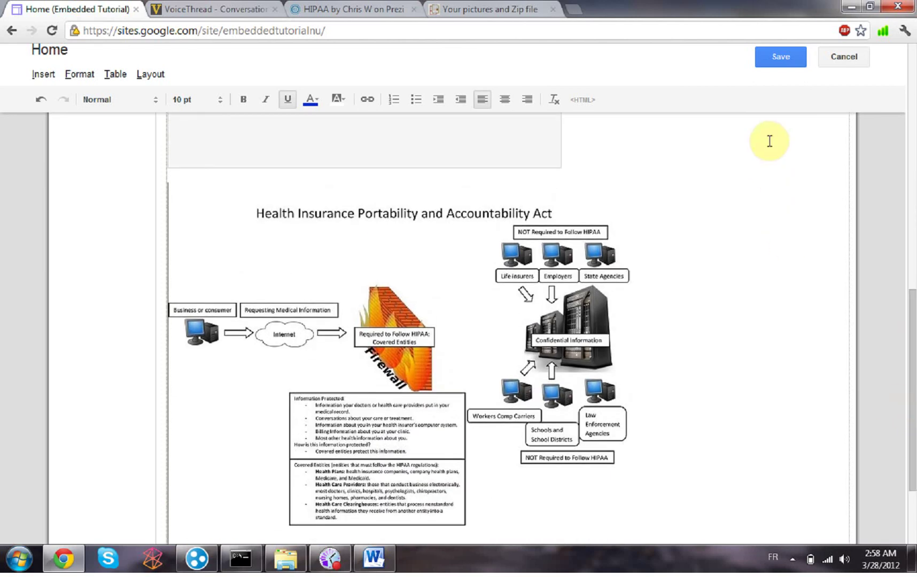
# Save the Home page and scroll through the VoiceThread, Prezi and infographic to verify them
pyautogui.click(771, 61)
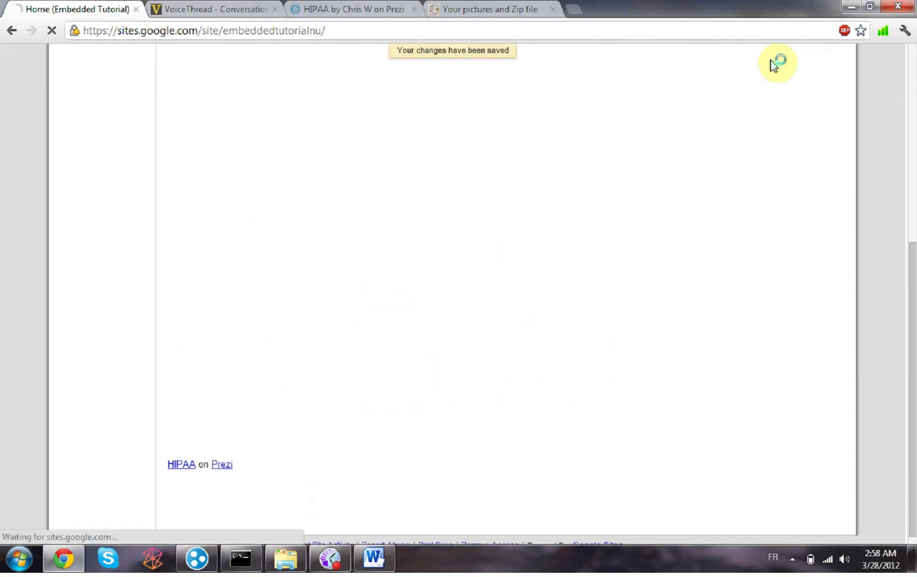
pyautogui.moveTo(912, 241); pyautogui.dragTo(914, 408)
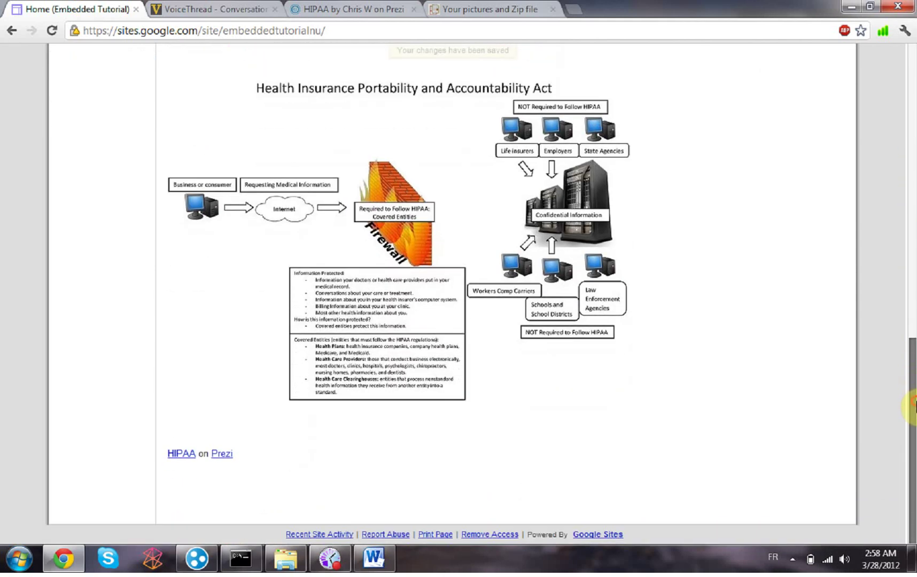
pyautogui.moveTo(913, 347); pyautogui.dragTo(914, 114)
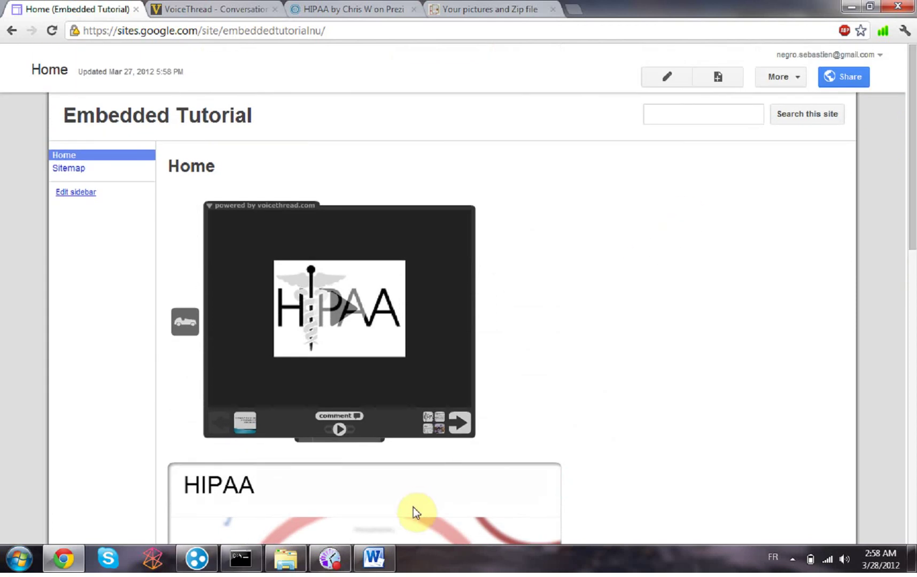
pyautogui.click(330, 558)
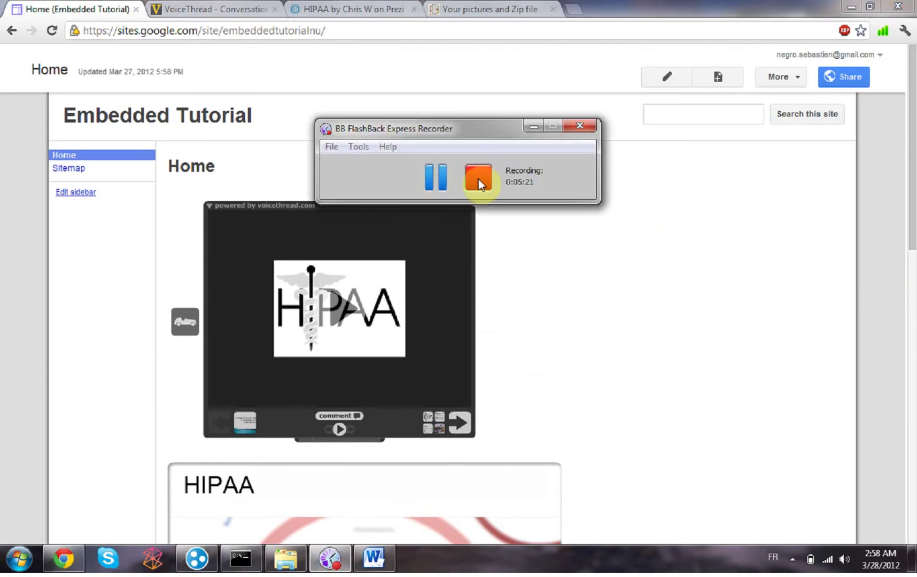